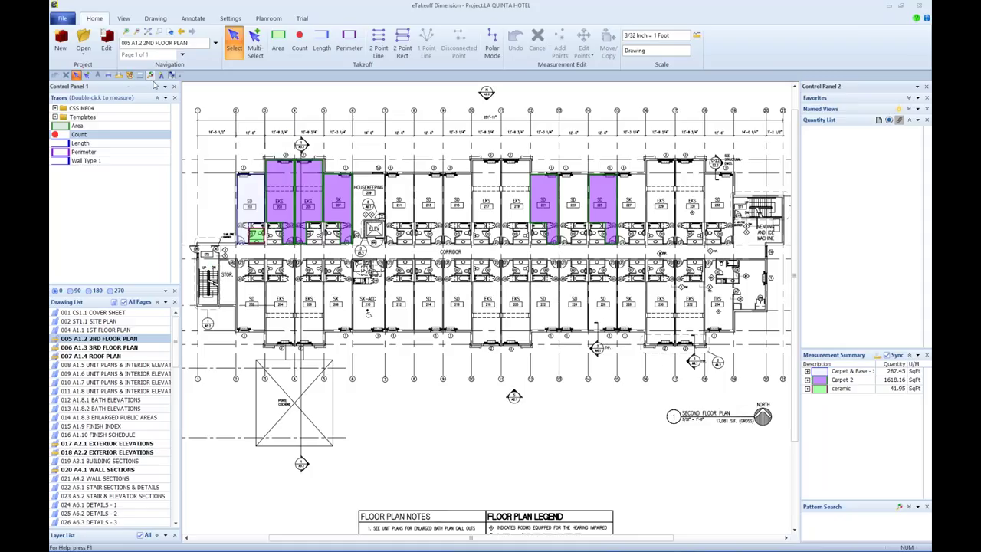
- Open the measurement list, turn on totals for each trace, and close the list
left_click(118, 76)
left_click_drag(257, 170, 343, 118)
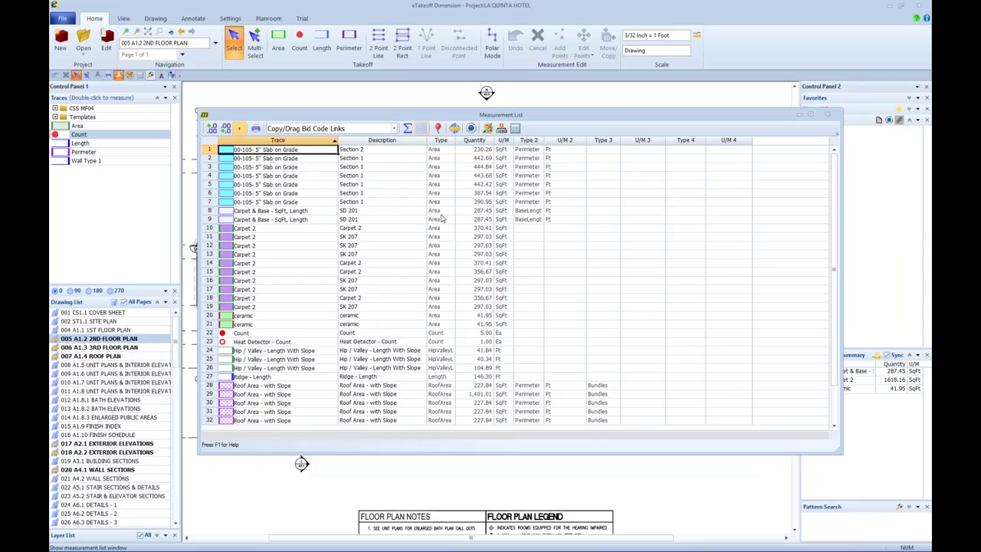
left_click(407, 128)
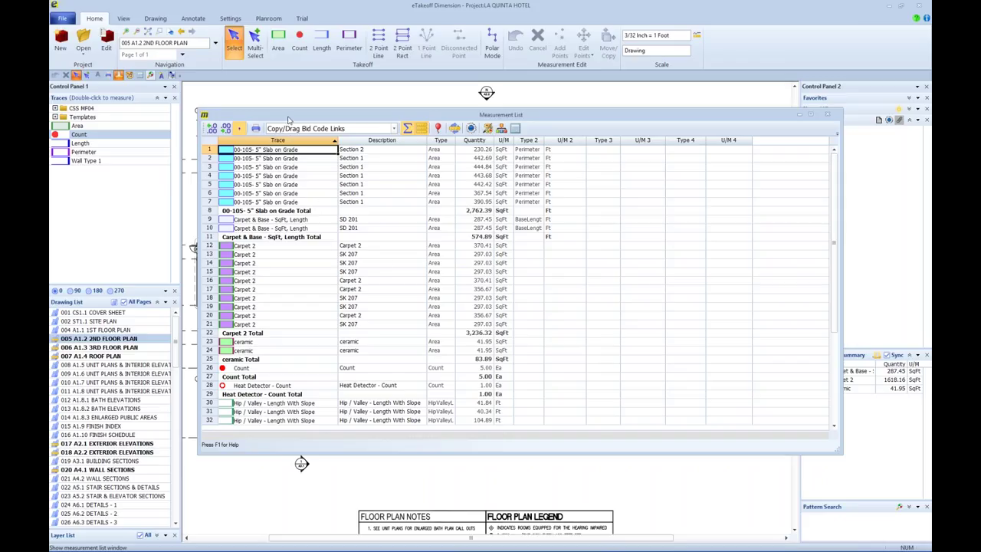
left_click_drag(288, 122, 293, 136)
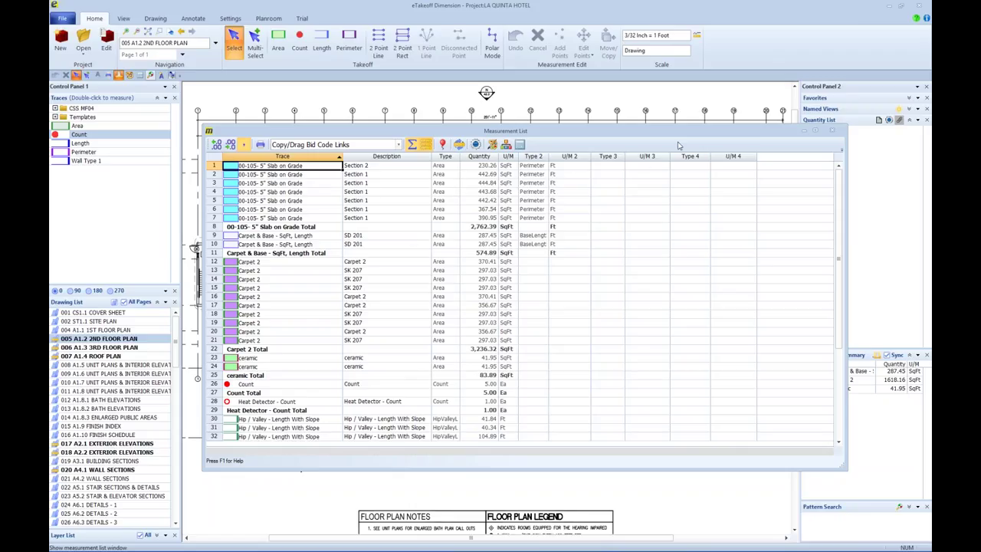
left_click(833, 132)
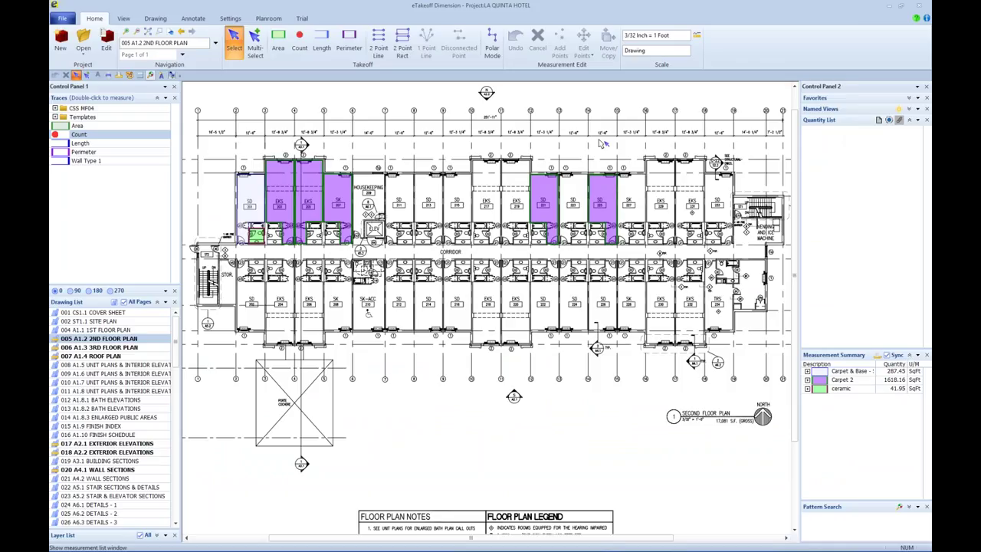
- Show the Work Breakdowns pane in Control Panel 2 and select the purple carpet area in room SD 221
left_click(918, 86)
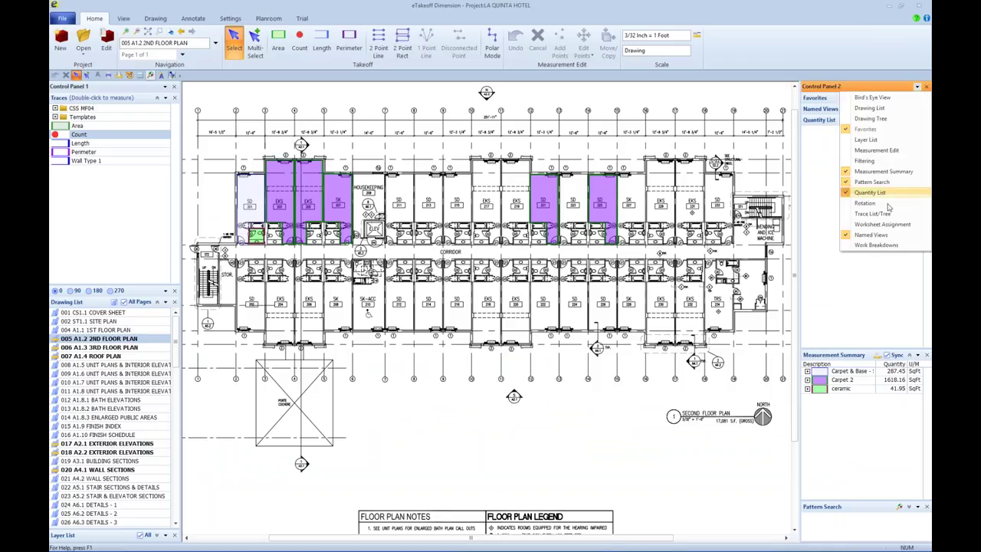
left_click(876, 244)
left_click(548, 205)
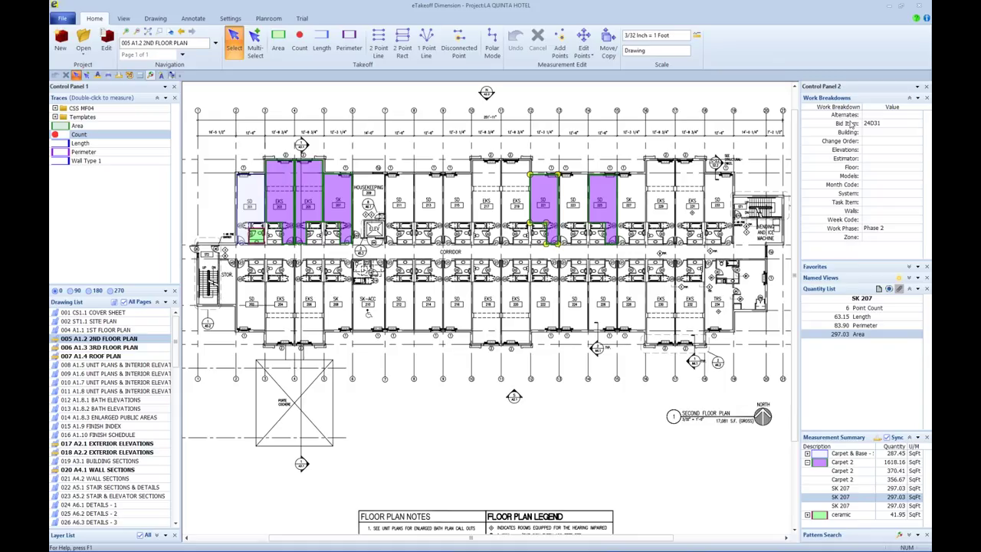
- Insert the Bid Item work breakdown column before Trace in the measurement list, and close the list
left_click(119, 76)
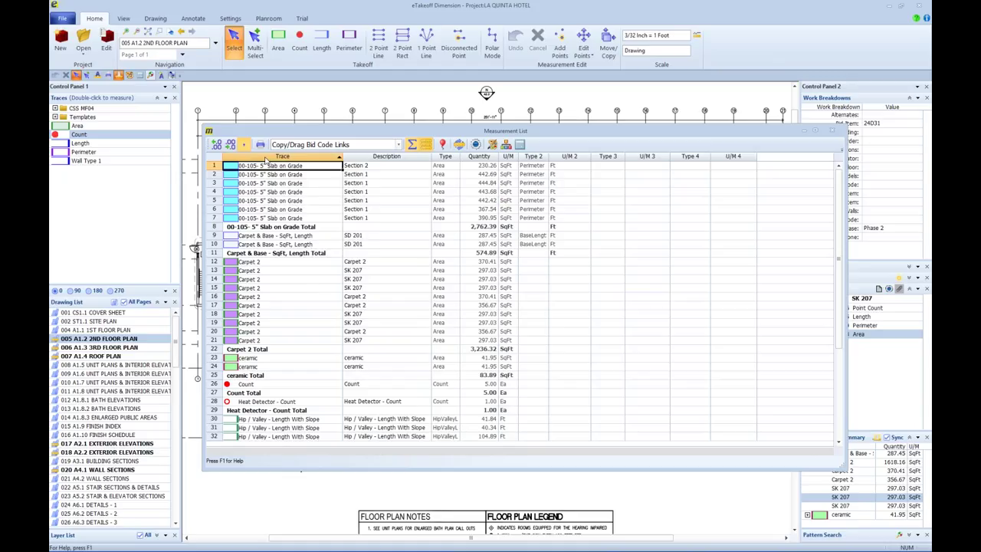
right_click(264, 158)
mouse_move(318, 164)
mouse_move(435, 388)
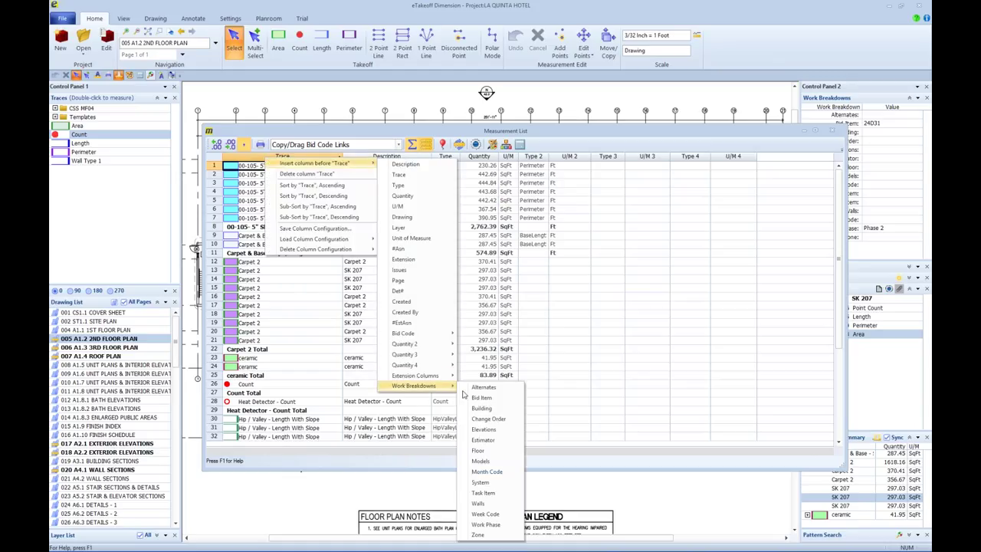
left_click(481, 397)
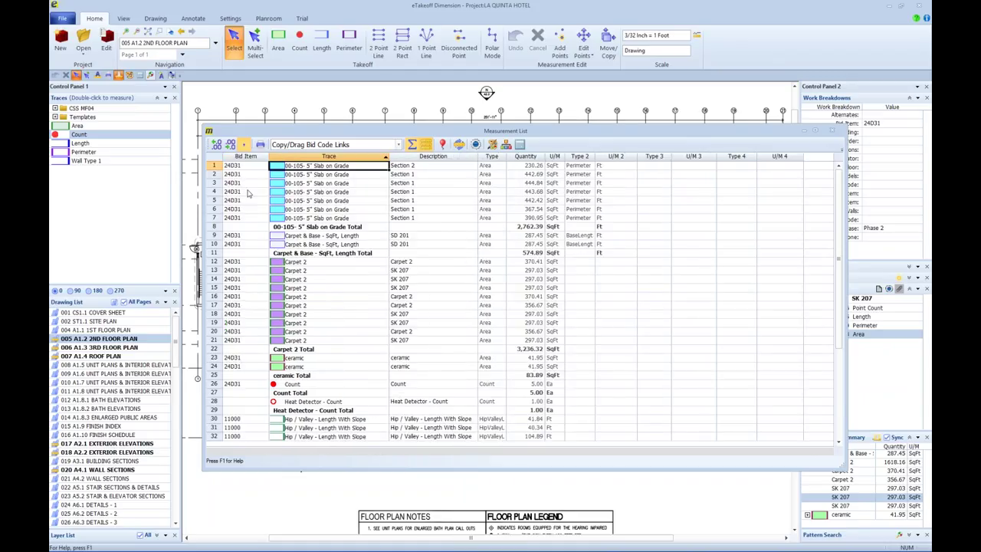
left_click_drag(751, 130, 696, 127)
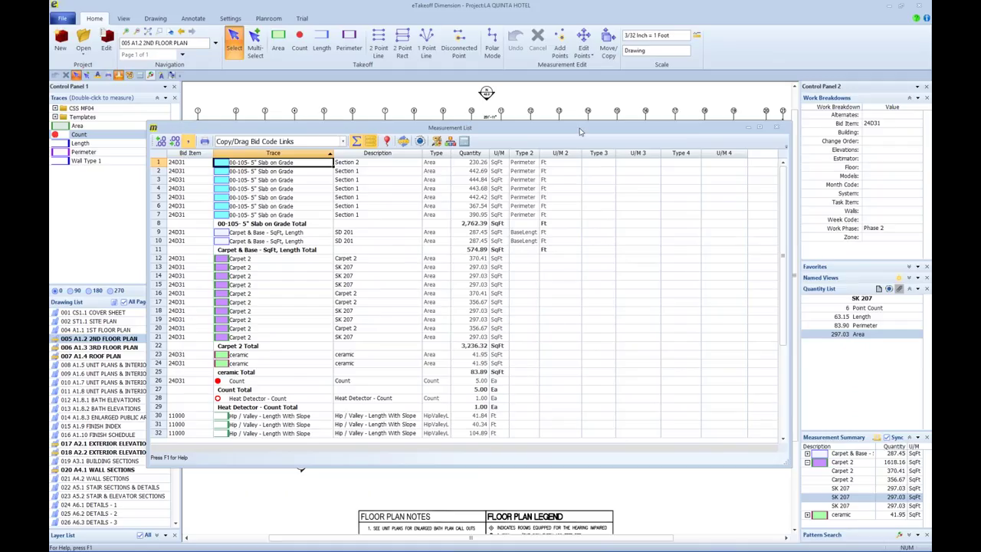
left_click_drag(571, 133, 561, 135)
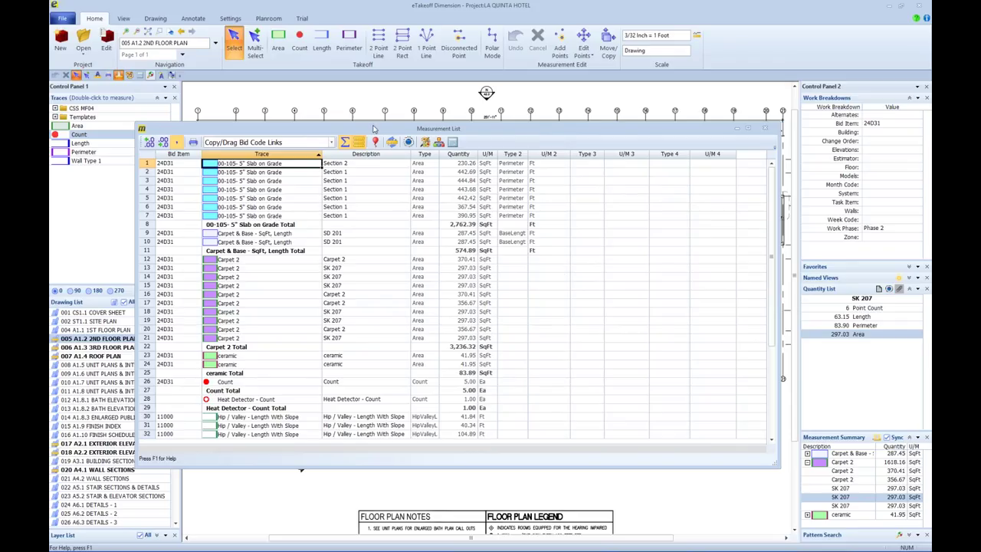
left_click(764, 127)
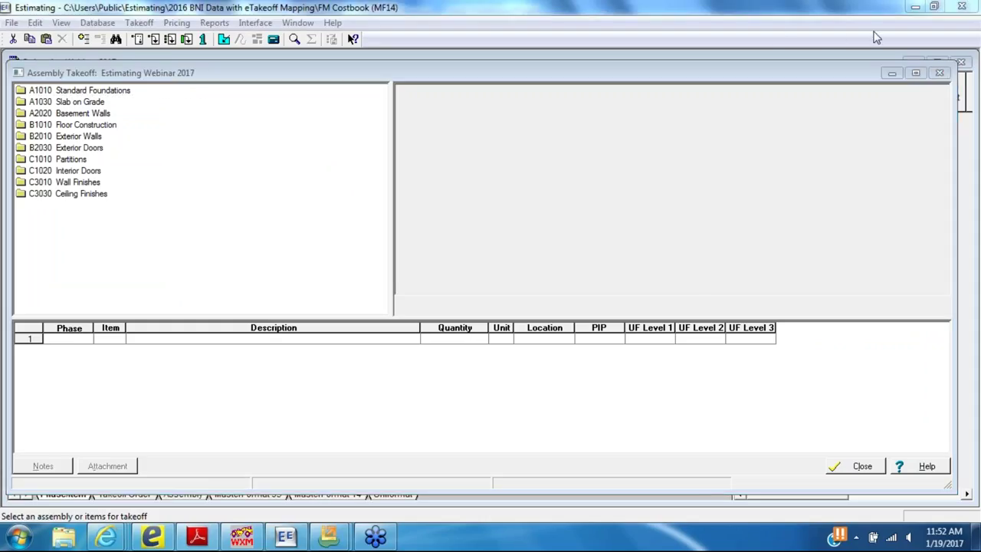
- Minimize the assembly takeoff to show the Estimating Webinar 2017 estimate, and bring the takeoff back maximized
left_click(892, 73)
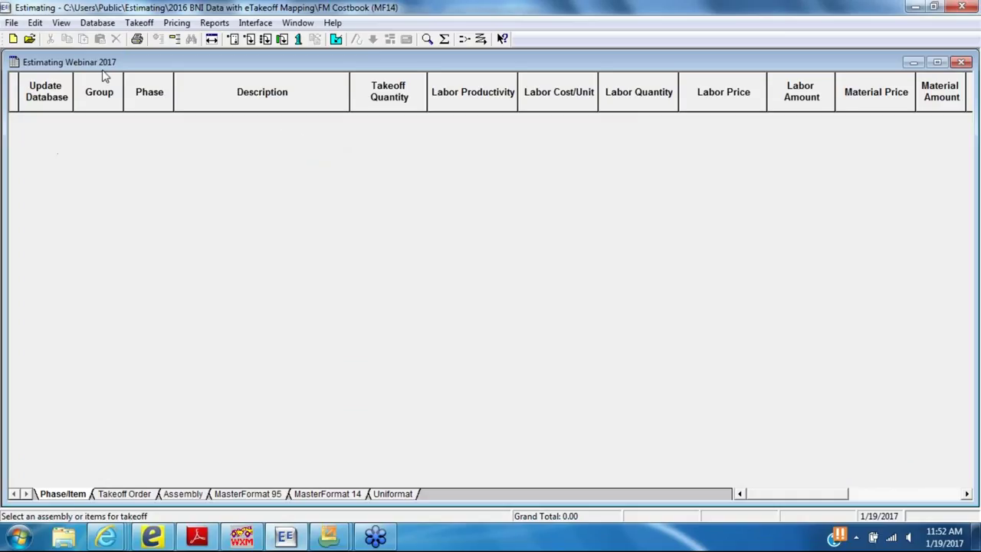
left_click(265, 39)
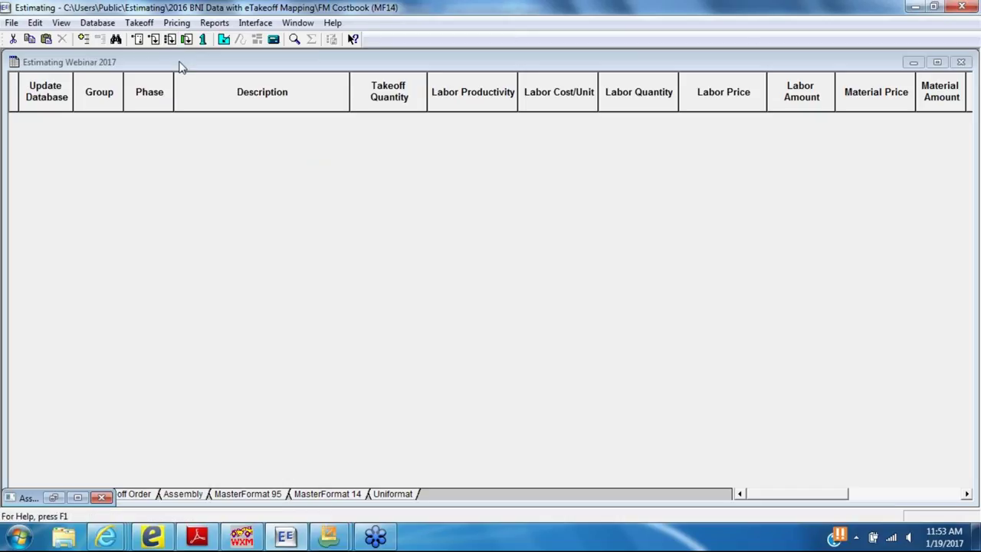
left_click(76, 498)
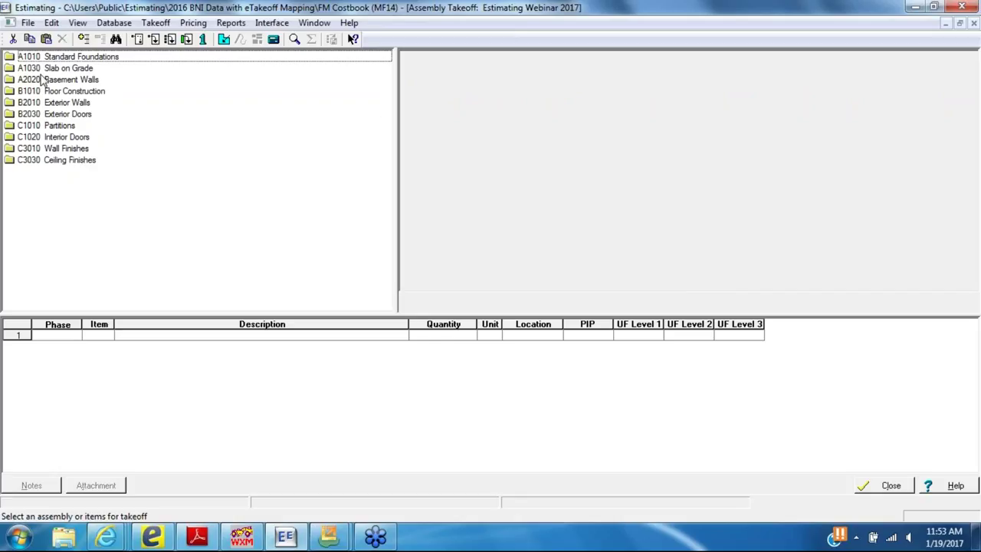
- Open the A1010.110 Strip Footing assembly under Standard Foundations and highlight its variables and takeoff items
double_click(102, 58)
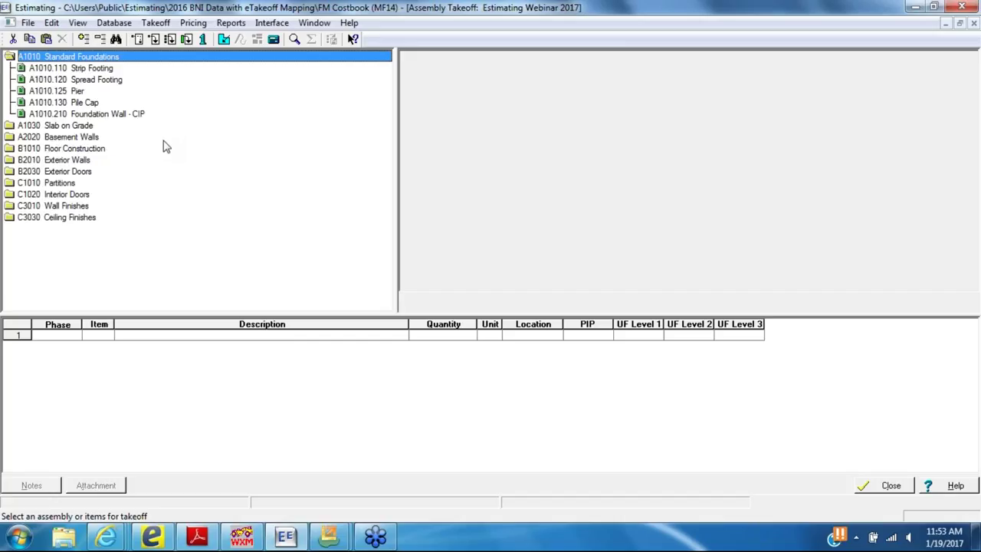
double_click(48, 69)
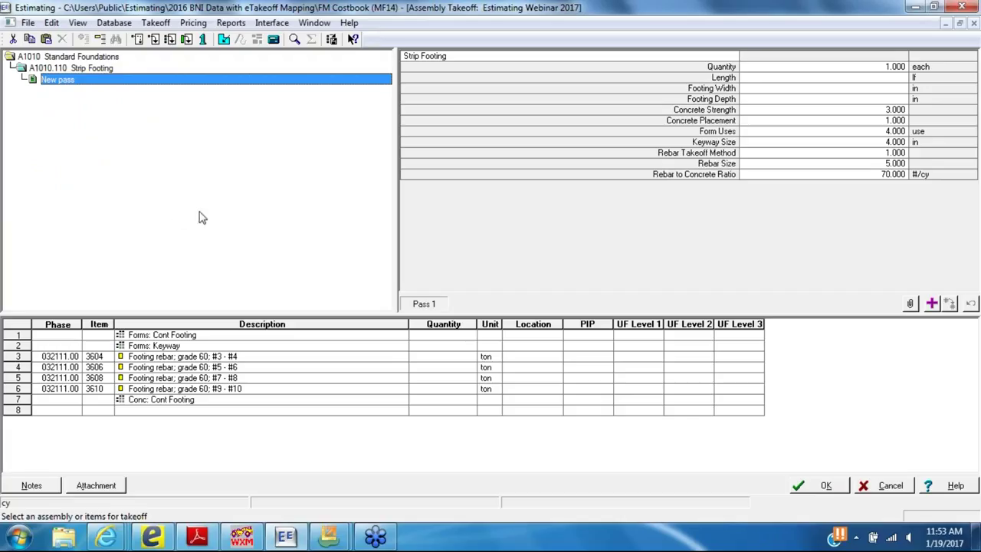
left_click_drag(810, 69, 813, 193)
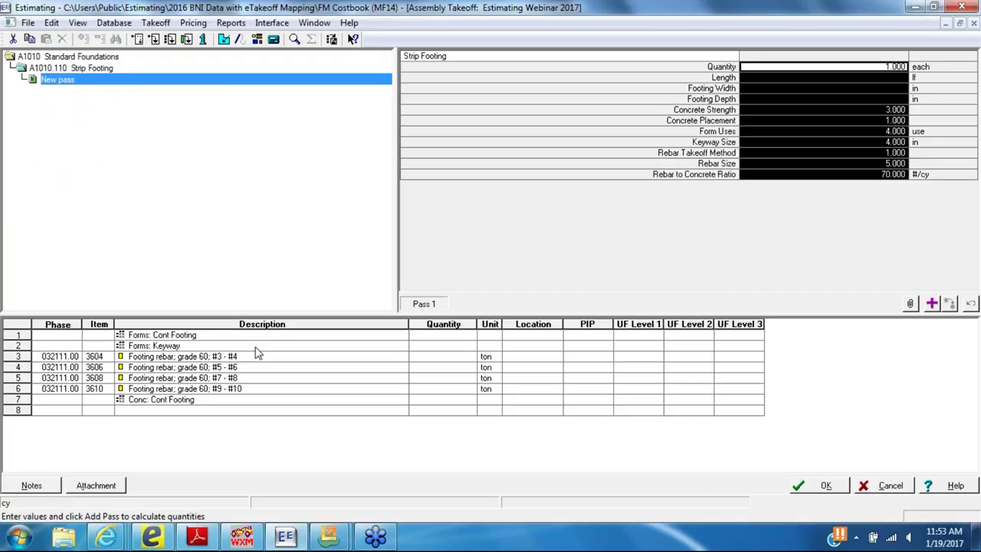
left_click_drag(259, 335, 479, 412)
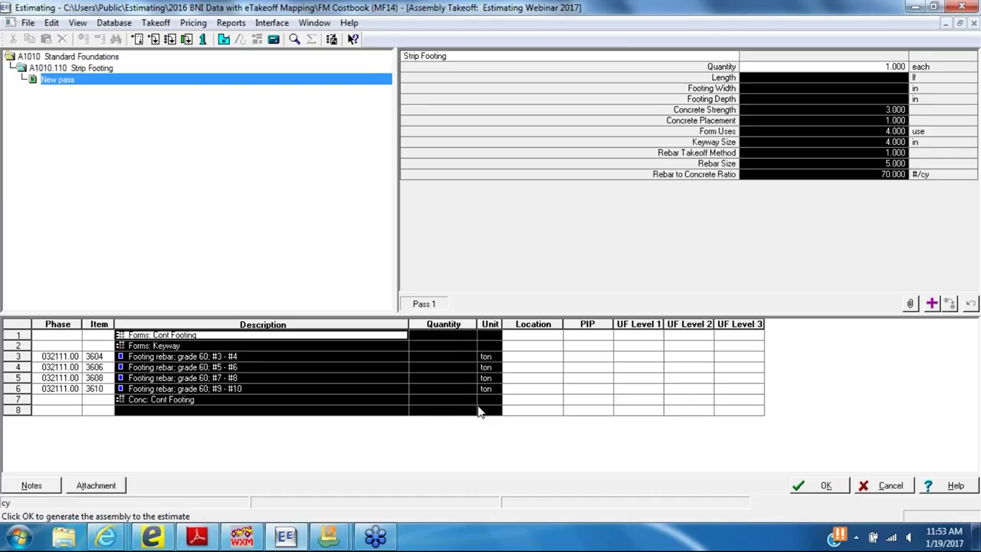
- Set the strip footing's length to 100 lf and its footing width and depth to 18 in each
left_click(743, 77)
type("100")
key("Return")
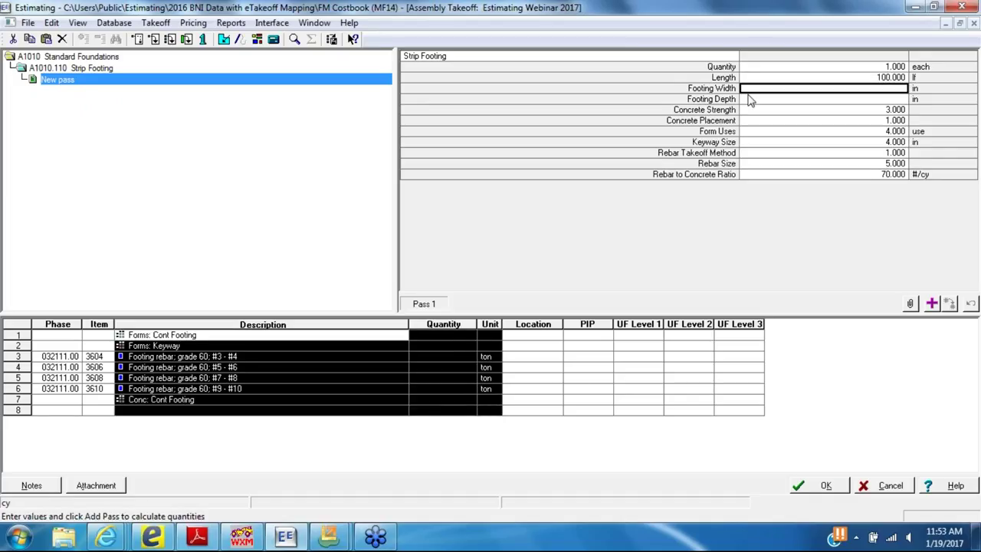
type("15")
key("Return")
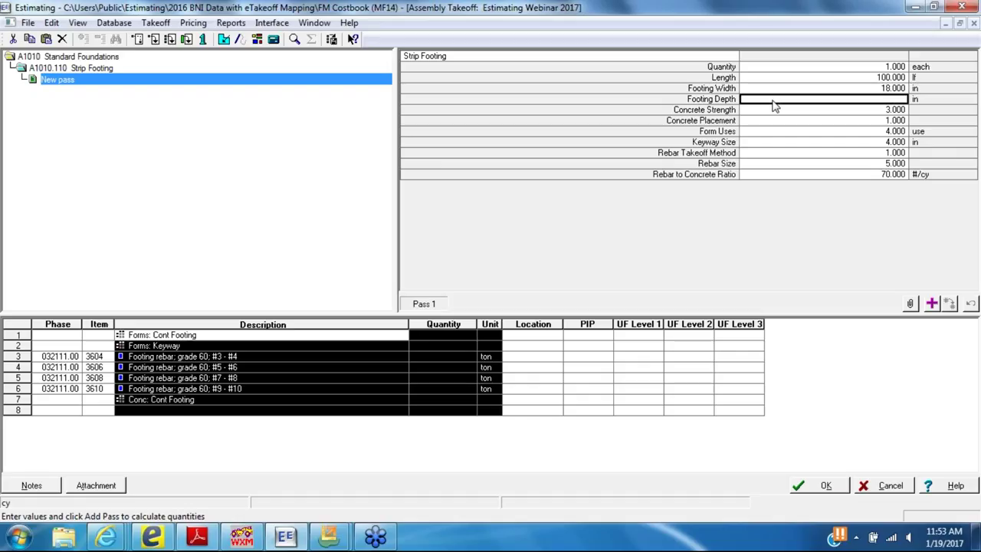
type("18")
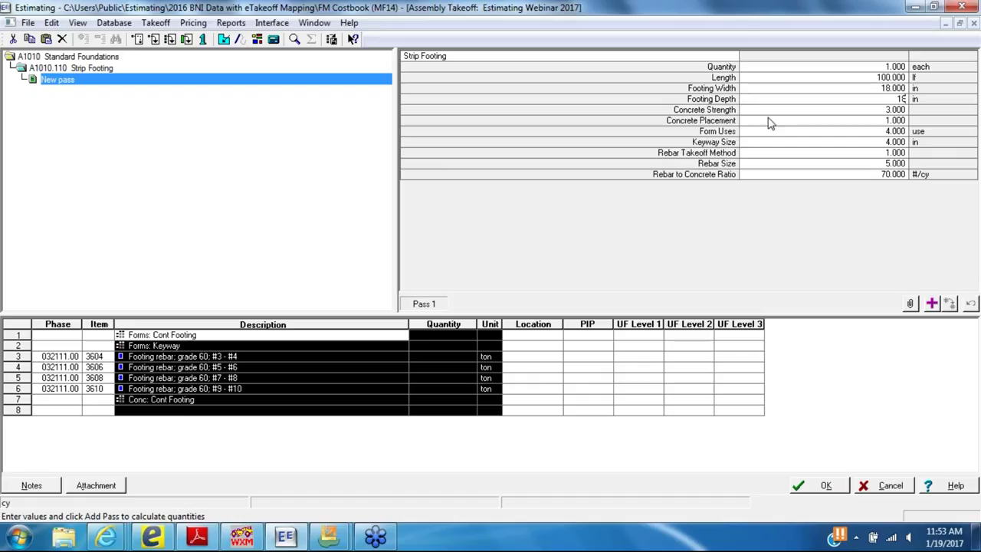
key("Return")
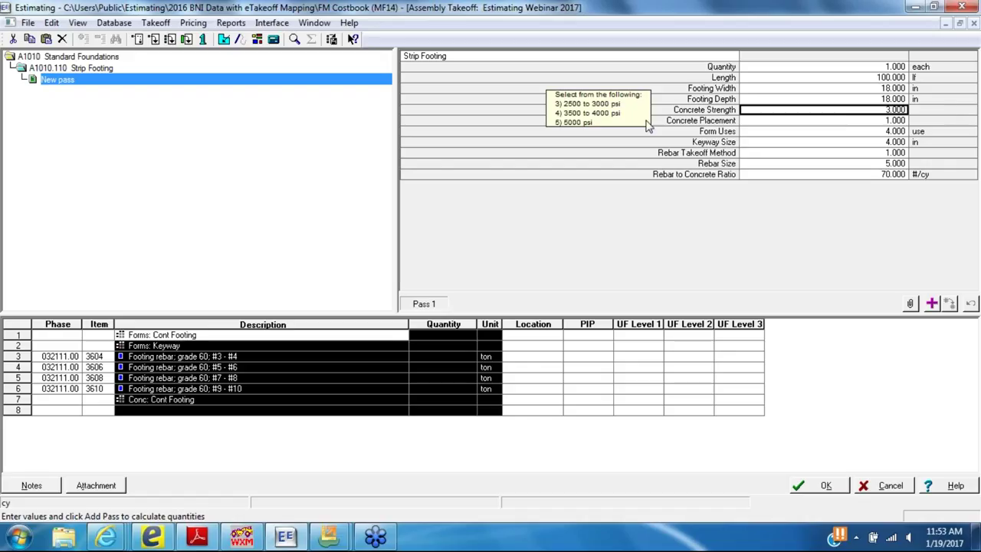
- Review the available options for concrete placement, form uses, keyway size, rebar takeoff method, rebar size and rebar ratio
left_click(882, 122)
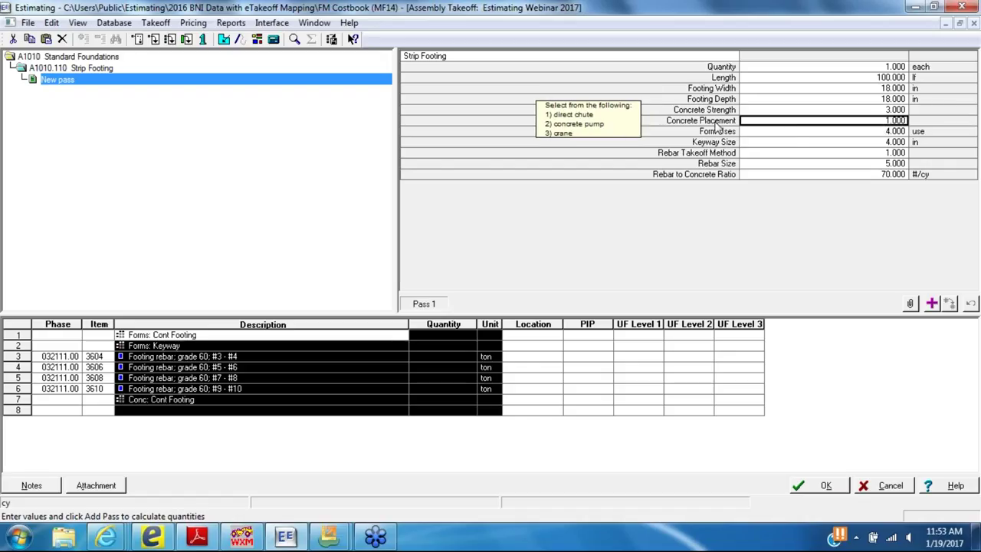
left_click(754, 133)
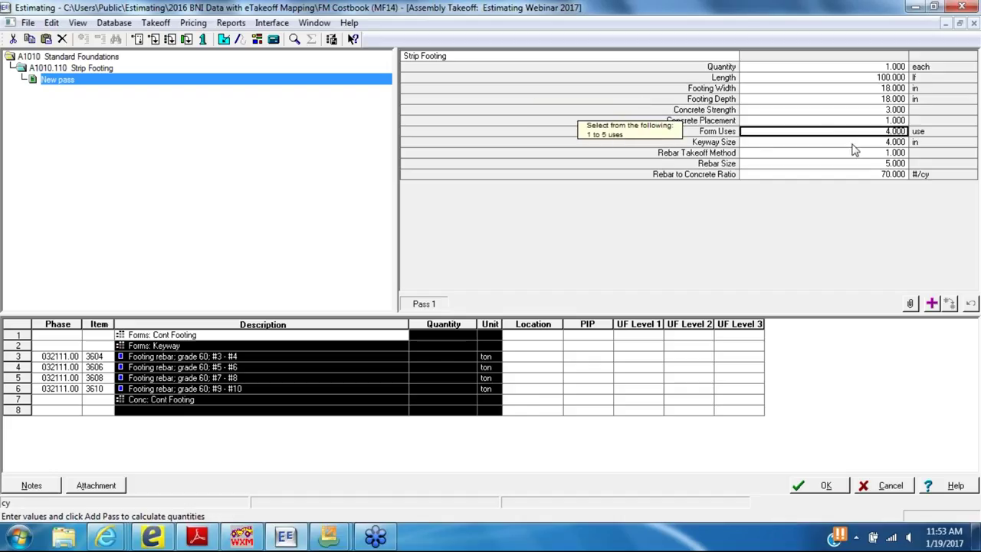
left_click(823, 145)
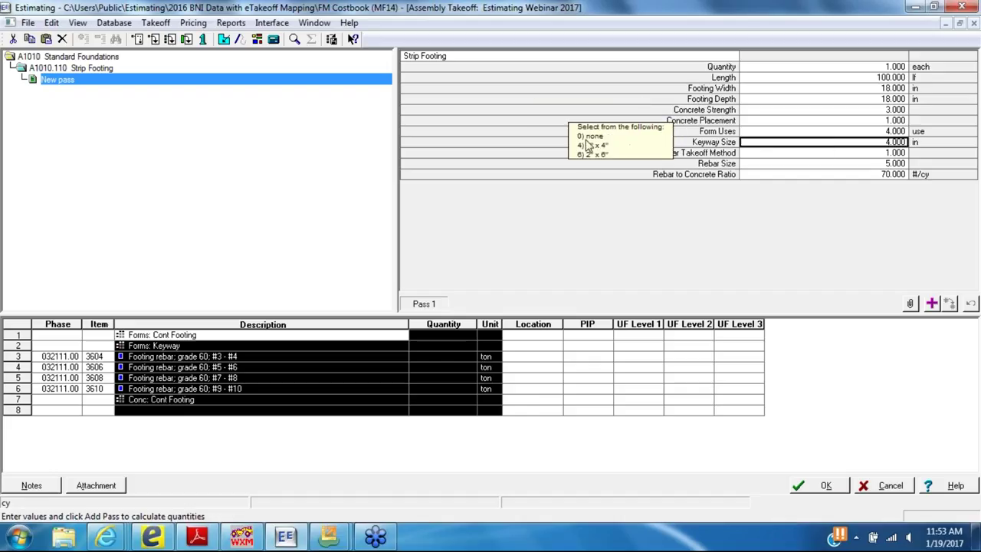
left_click(758, 153)
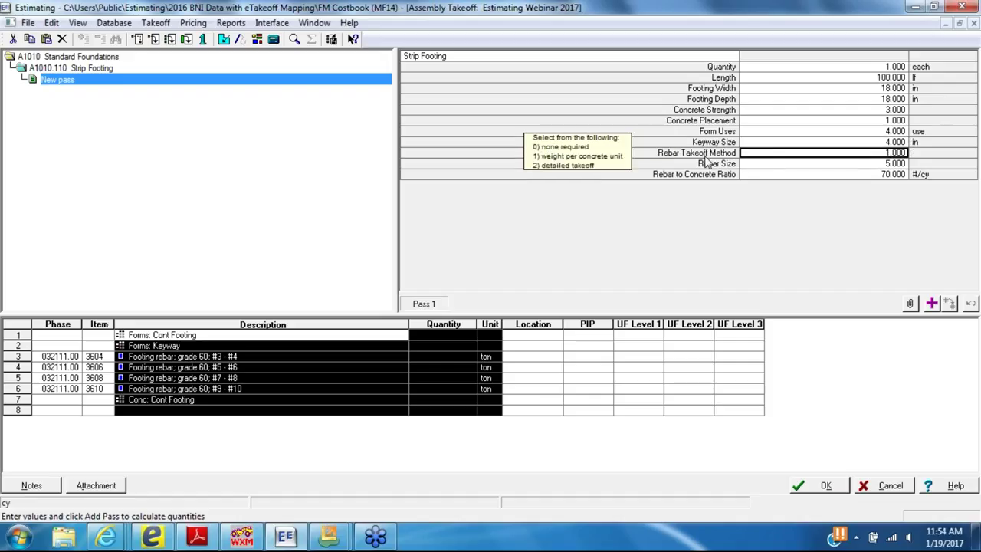
left_click(765, 165)
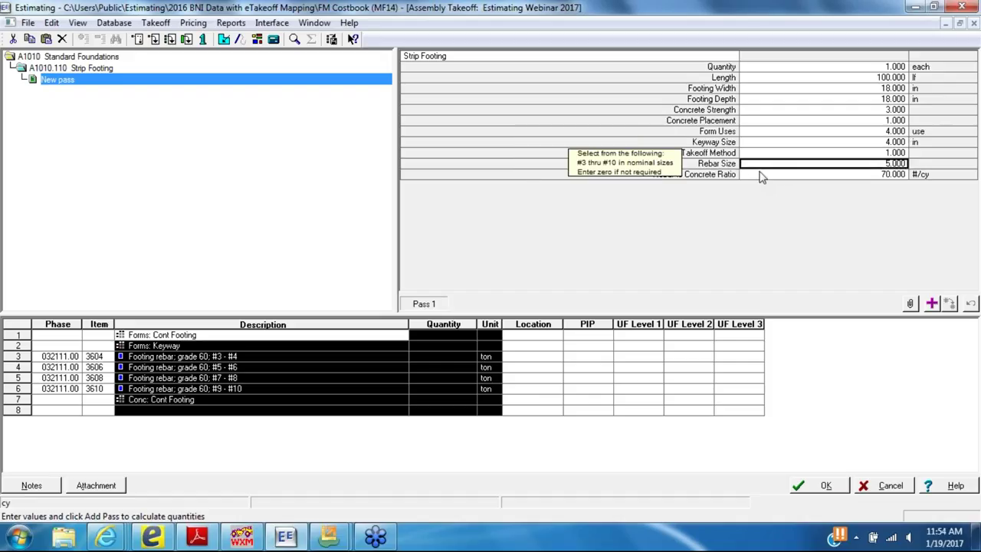
left_click(761, 175)
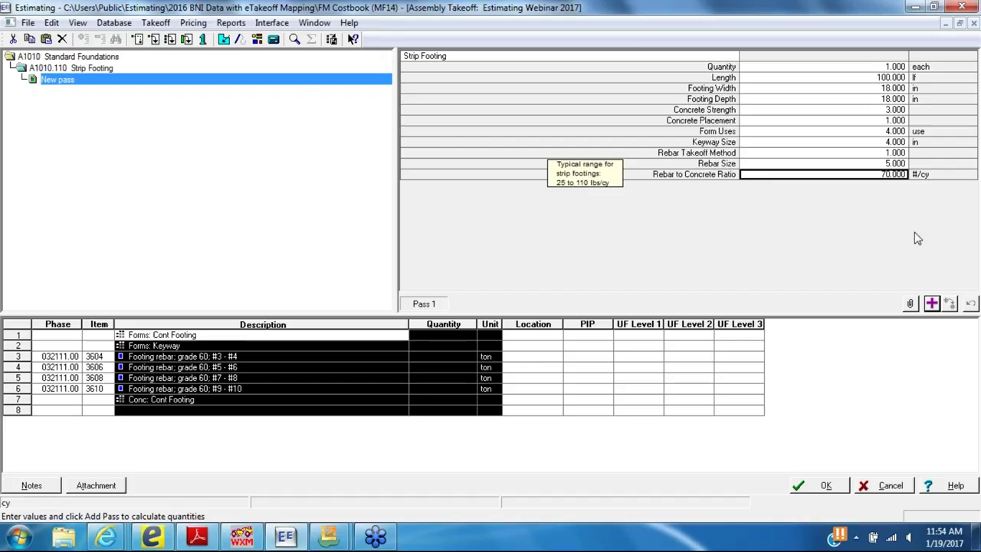
- Add the strip footing pass, highlight its calculated quantities, and generate the assembly to the estimate
left_click(932, 304)
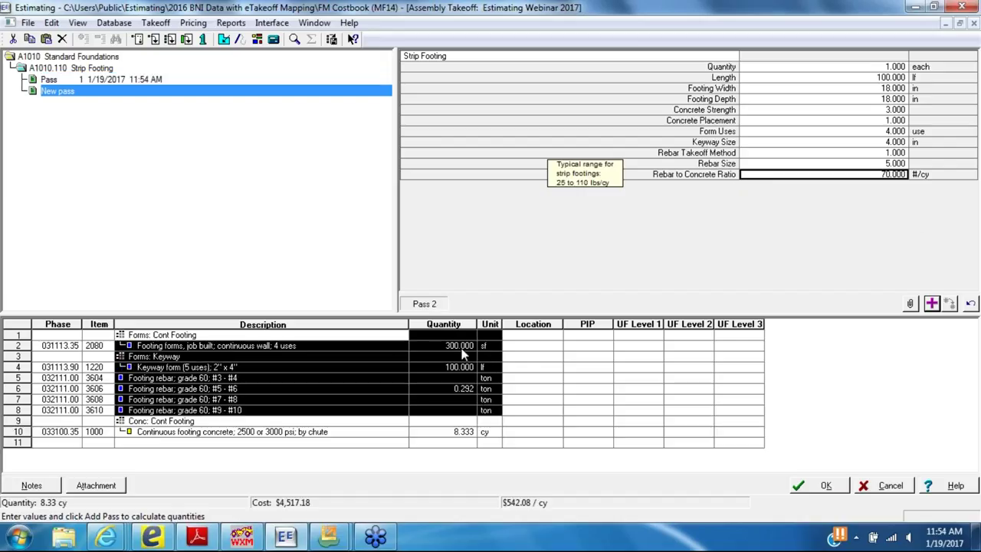
left_click_drag(456, 350, 458, 440)
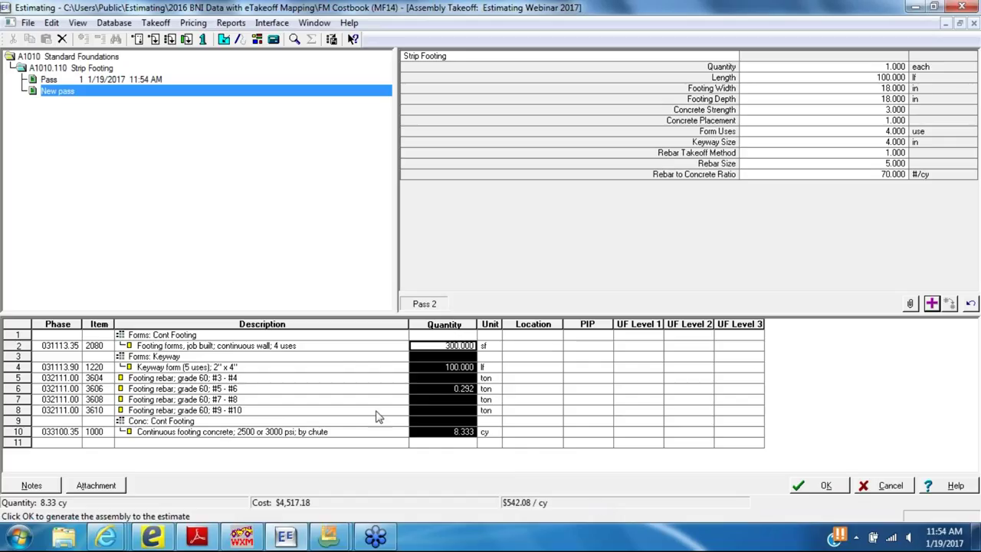
left_click(825, 486)
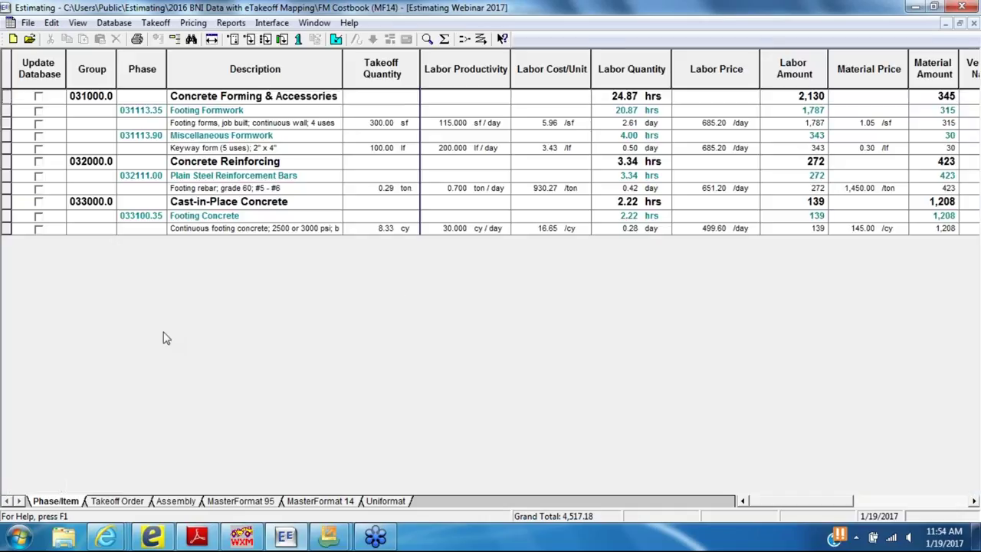
- Examine the labor productivity of the footing items in the estimate
left_click(341, 149)
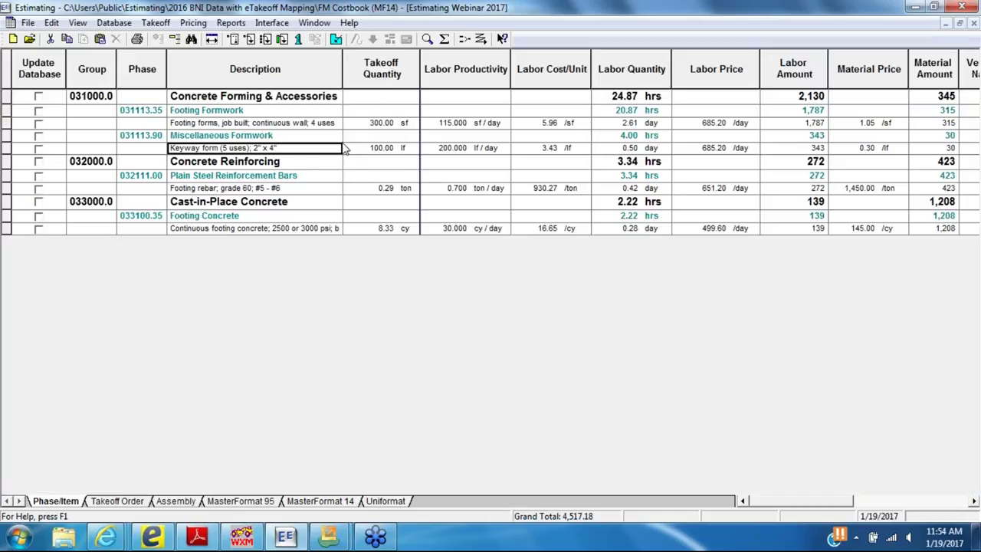
left_click(442, 82)
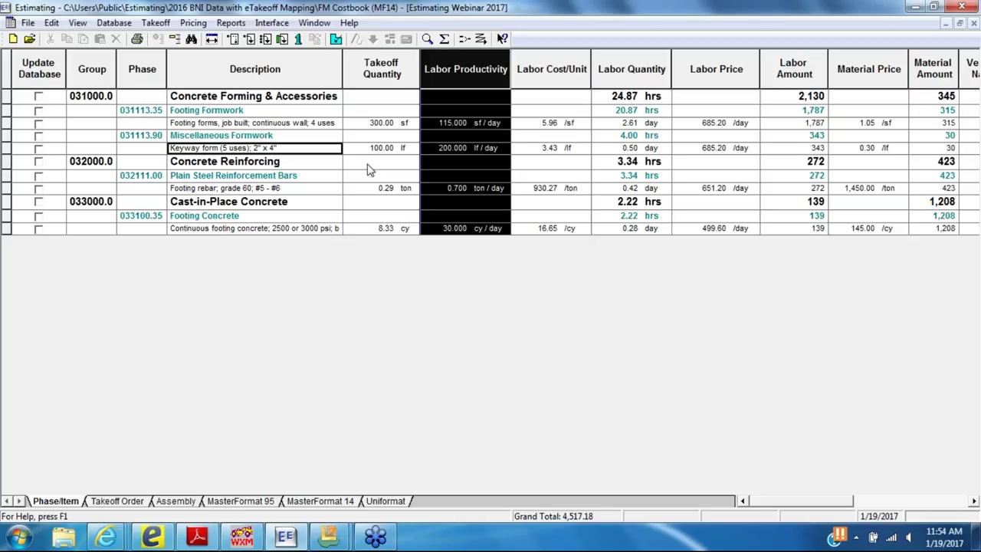
left_click(459, 124)
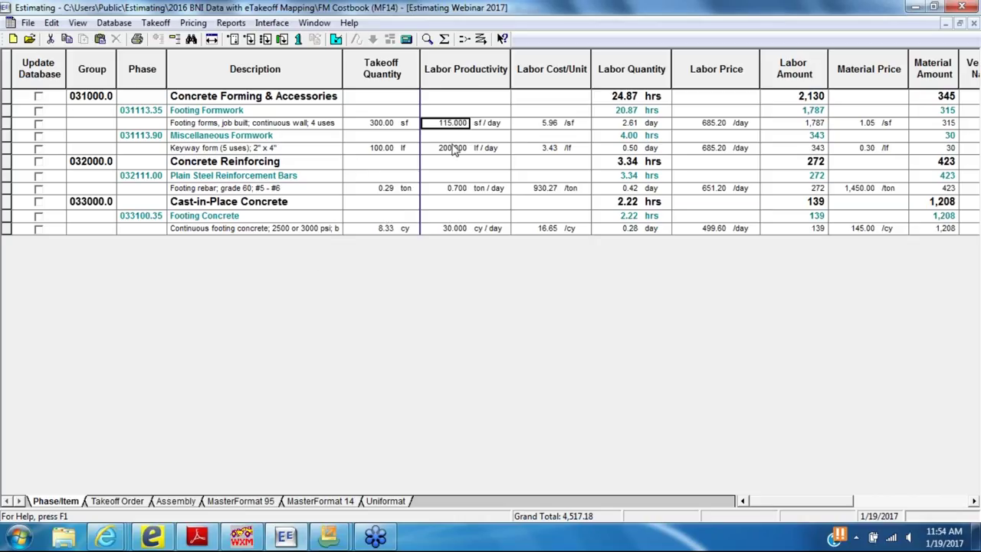
- Set the footing forms' labor productivity to 120 sf/day and check the item's labor quantity, price and amount
type("120")
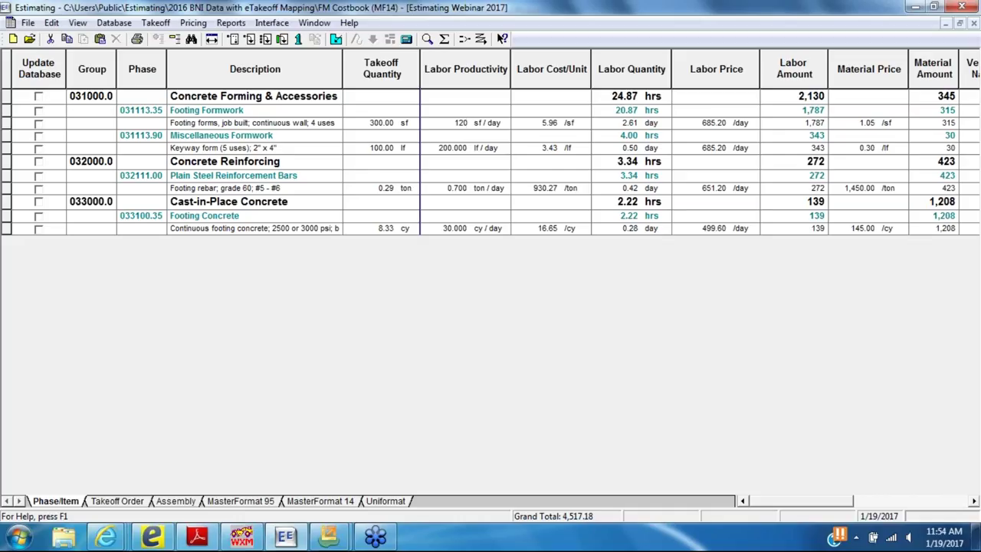
left_click(619, 125)
left_click(611, 69)
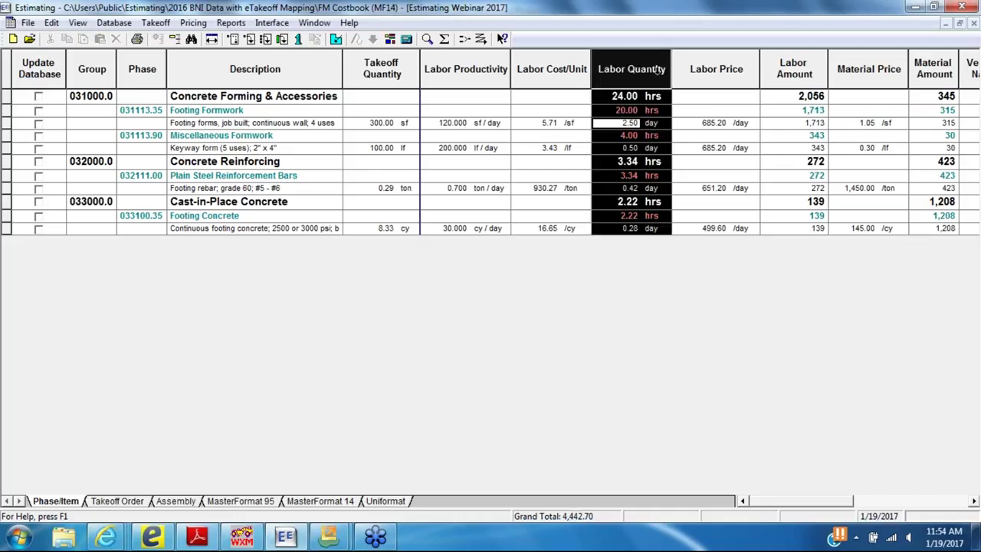
left_click(714, 123)
left_click(736, 125)
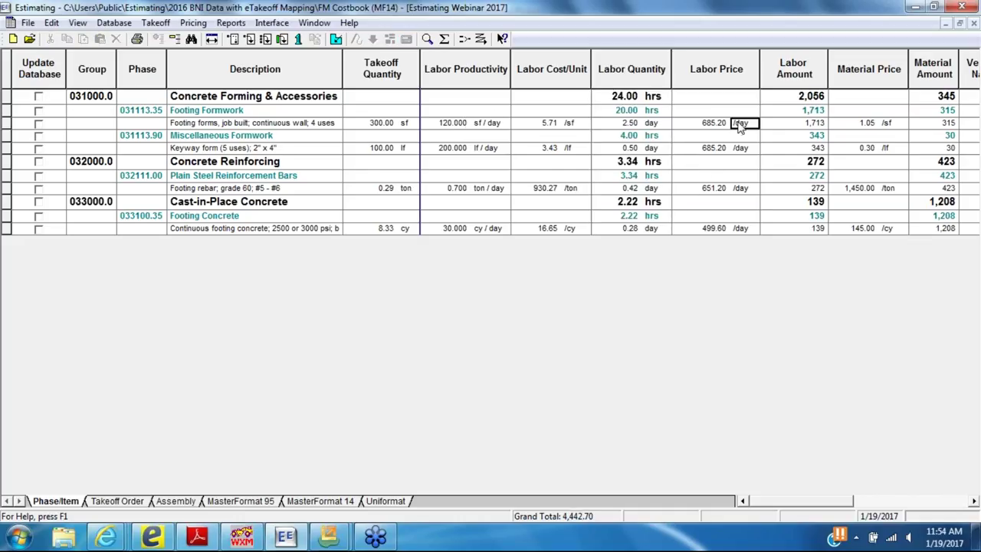
left_click(772, 126)
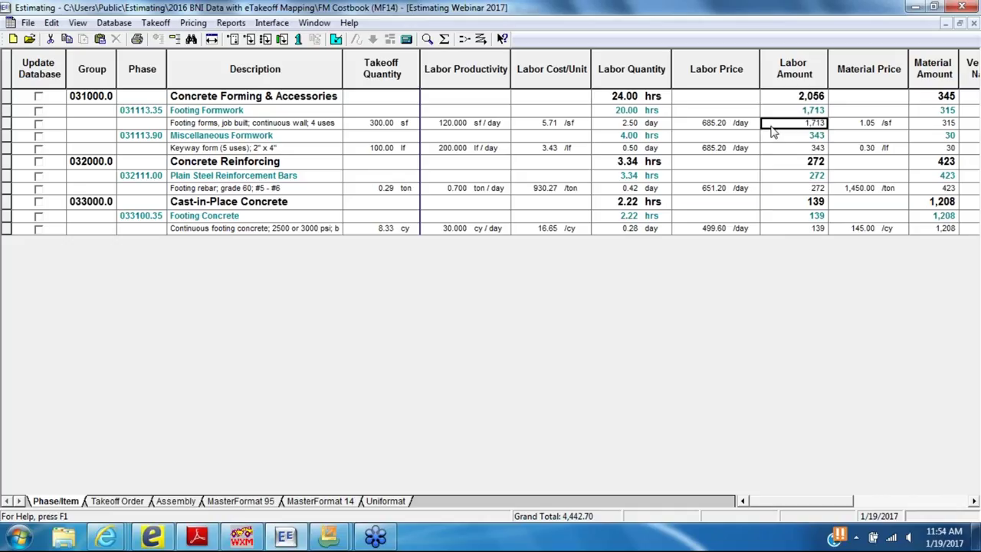
- Examine the estimate's material price and amount columns, followed by the total cost and addon amount columns
left_click_drag(853, 77, 939, 77)
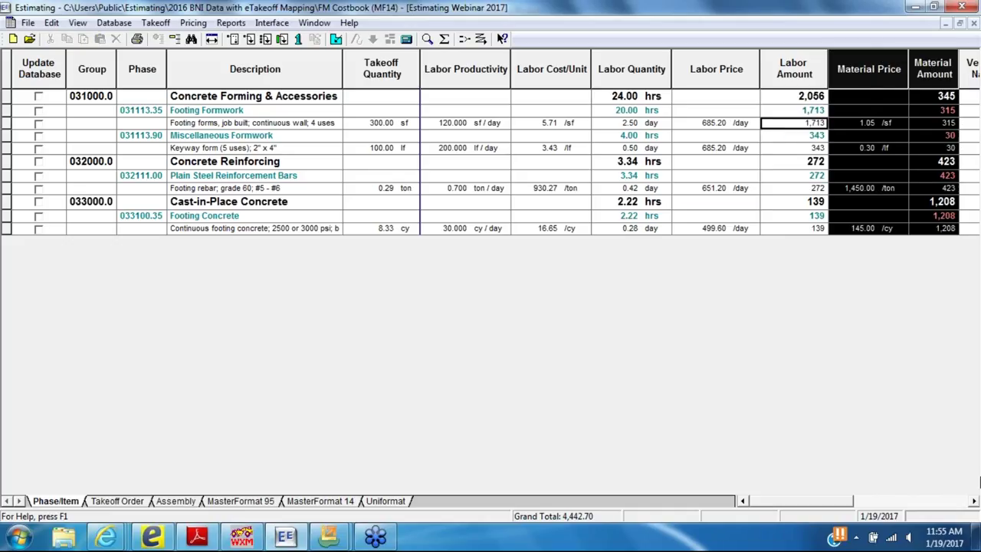
left_click(973, 502)
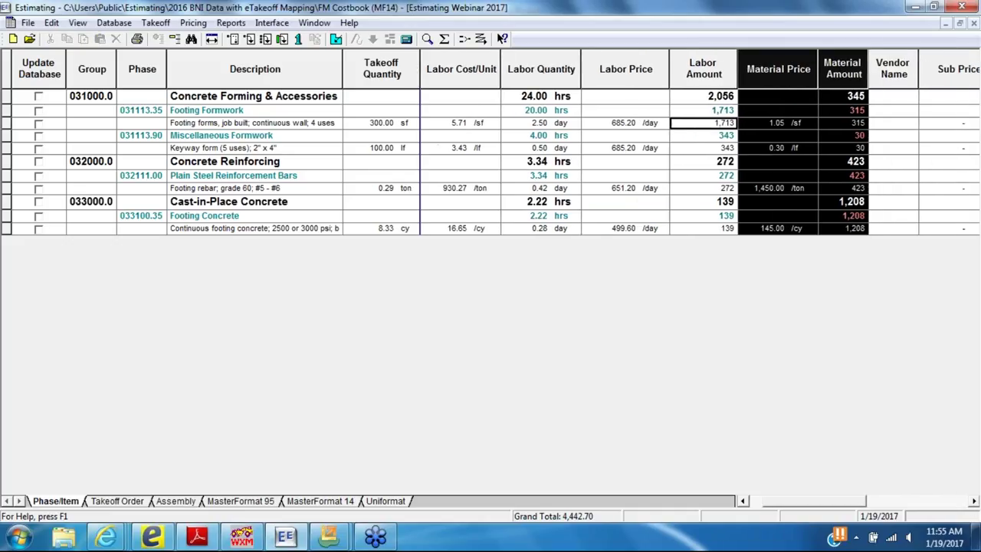
left_click(973, 502)
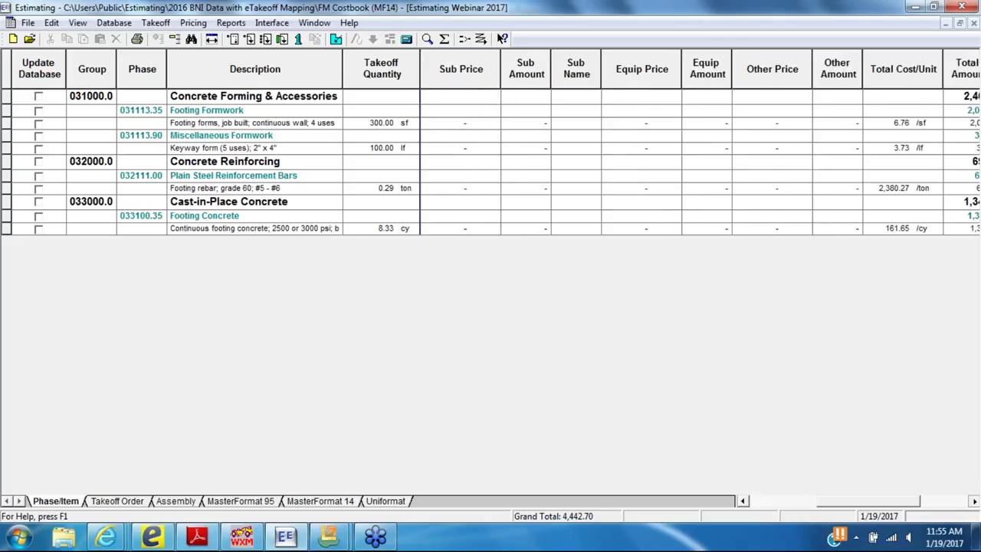
left_click(972, 502)
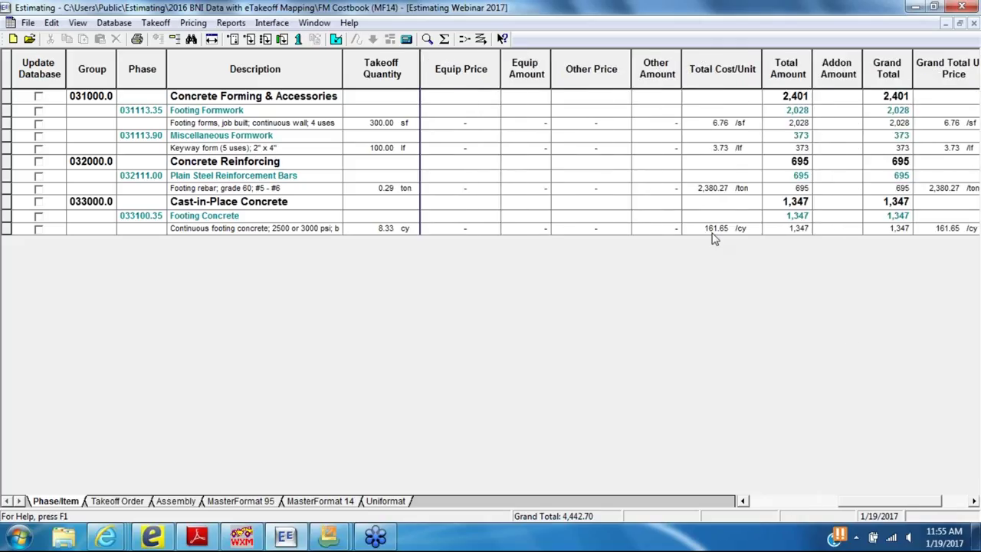
left_click(829, 71)
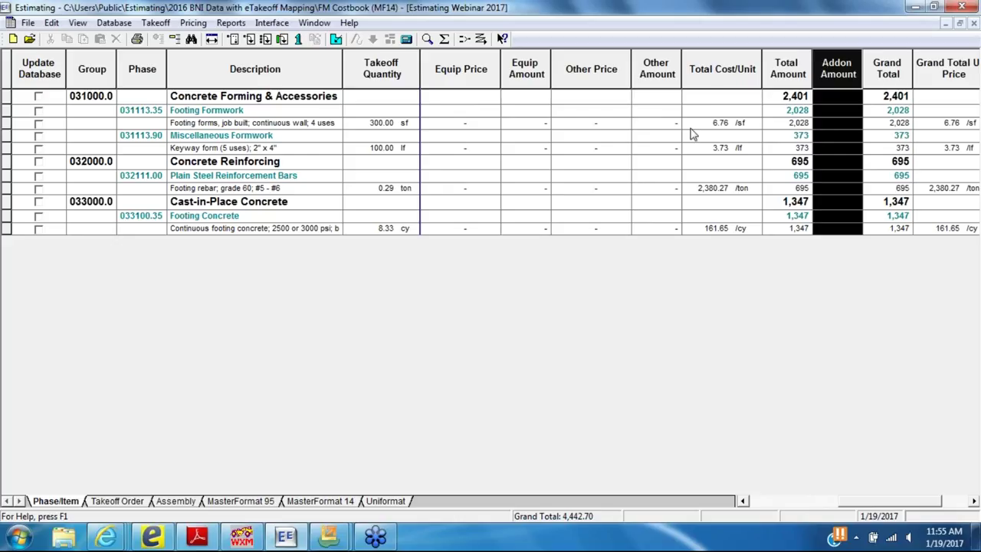
- Insert the Profit, Overhead, Subcontractor Mark Up, Material Mark Up and Contingency addons into the estimate totals and accept them
left_click(443, 39)
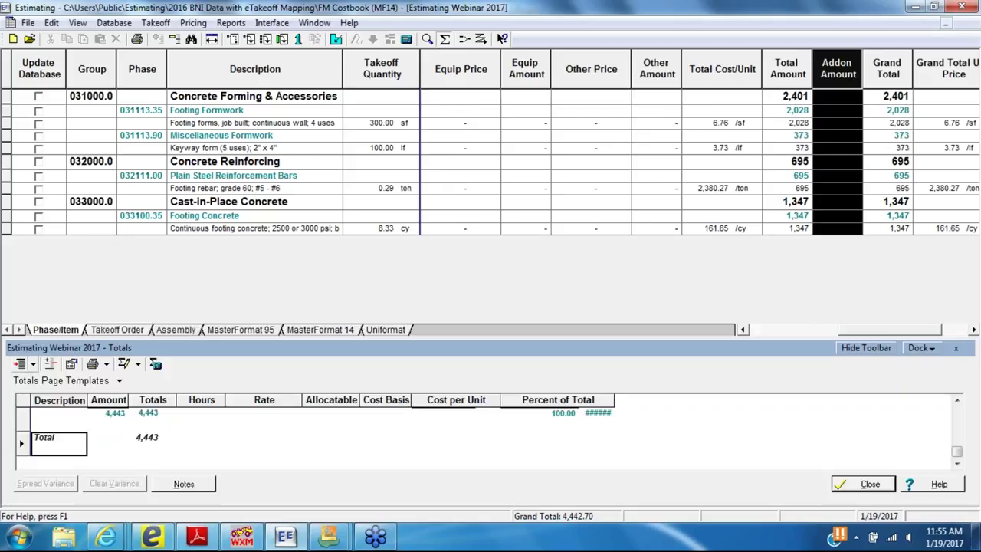
left_click(20, 363)
double_click(400, 41)
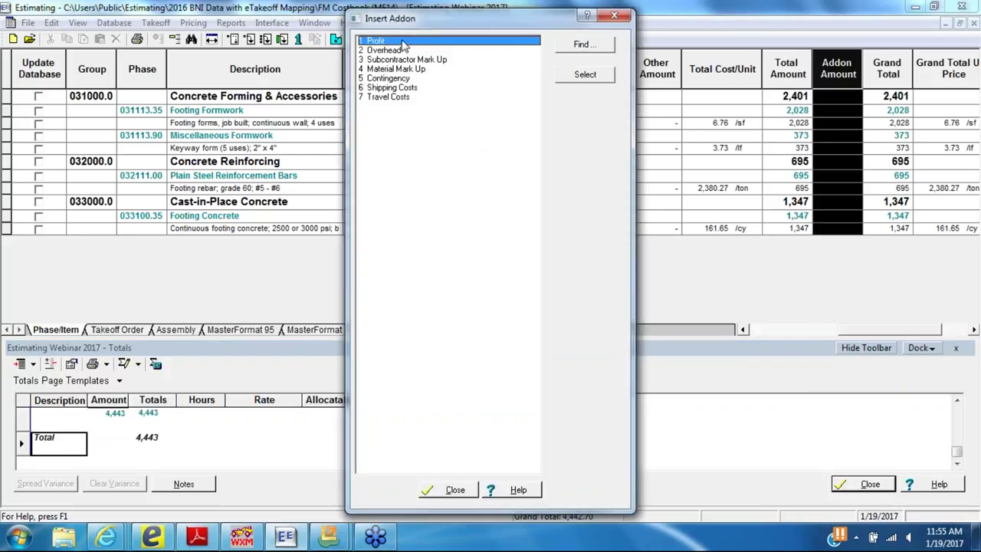
double_click(406, 50)
double_click(419, 59)
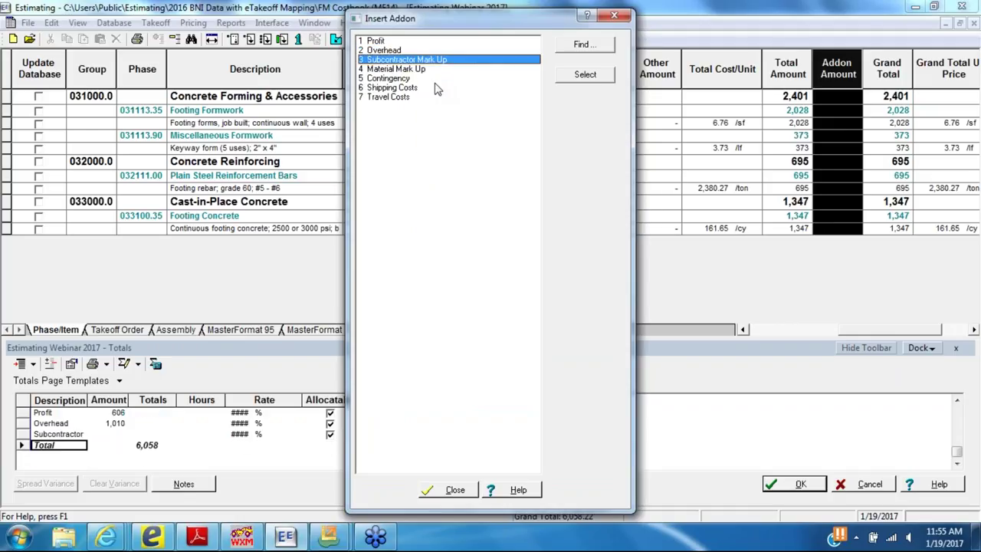
double_click(414, 68)
double_click(397, 79)
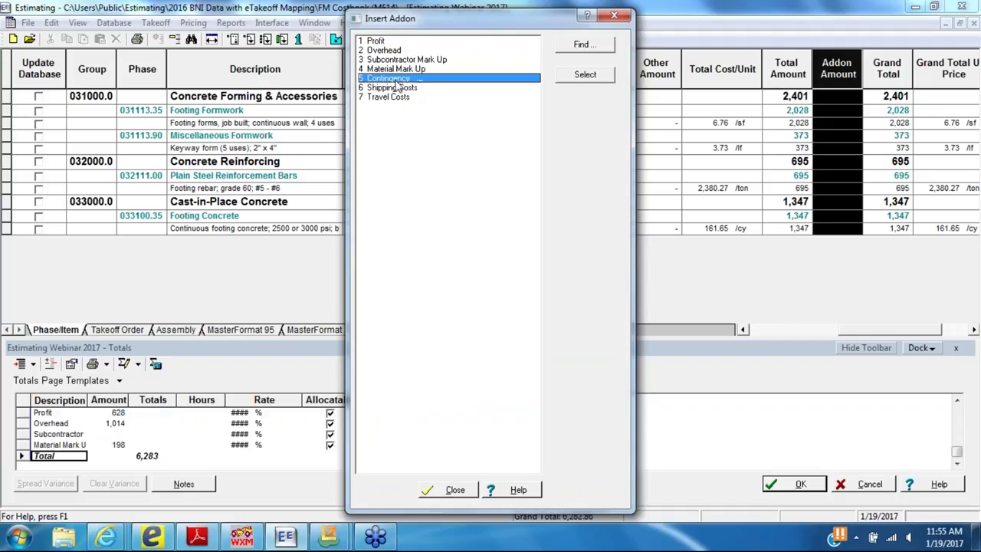
left_click(452, 490)
left_click(792, 483)
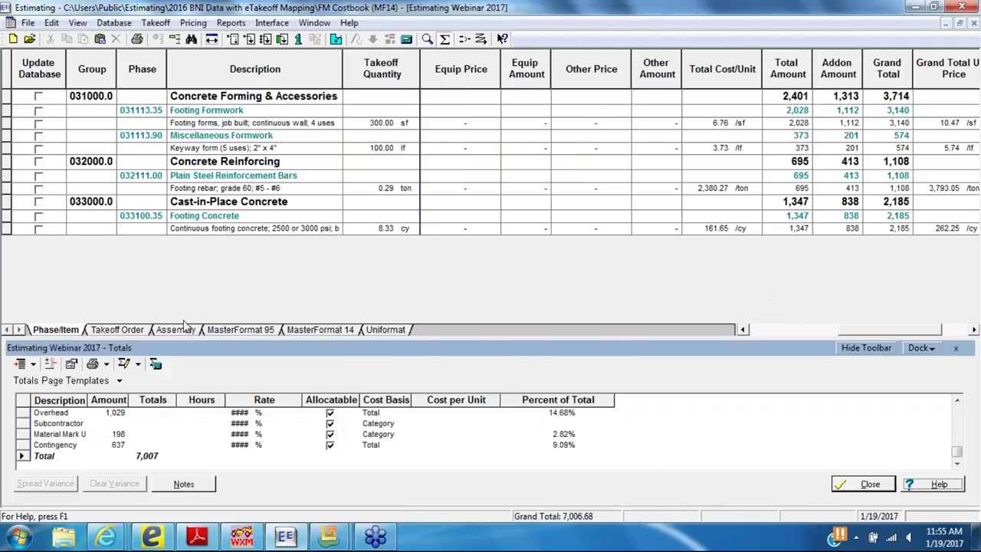
- Review the allocated addon amounts and compare the footing rebar's total cost per unit with its grand total unit price
left_click_drag(181, 337, 180, 259)
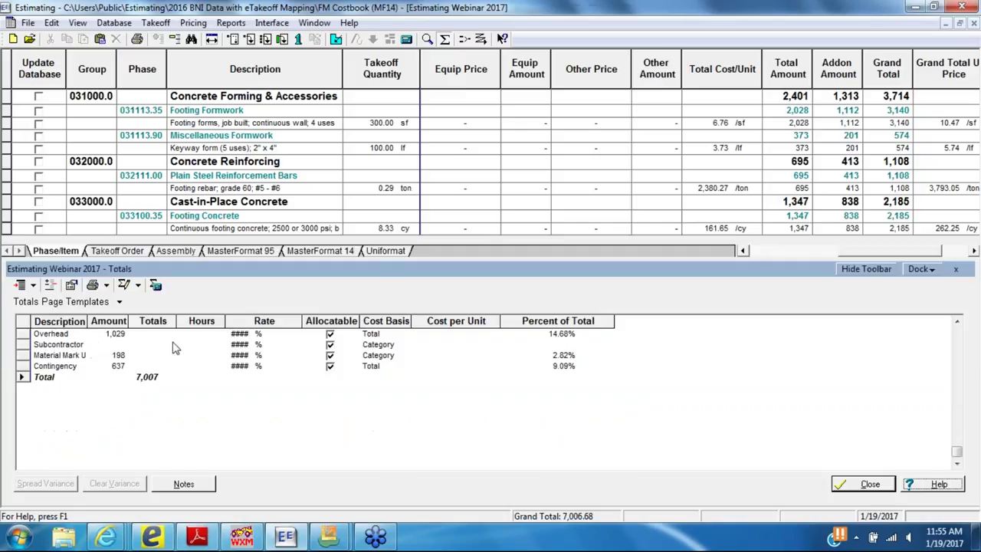
left_click(836, 68)
left_click_drag(776, 259, 770, 353)
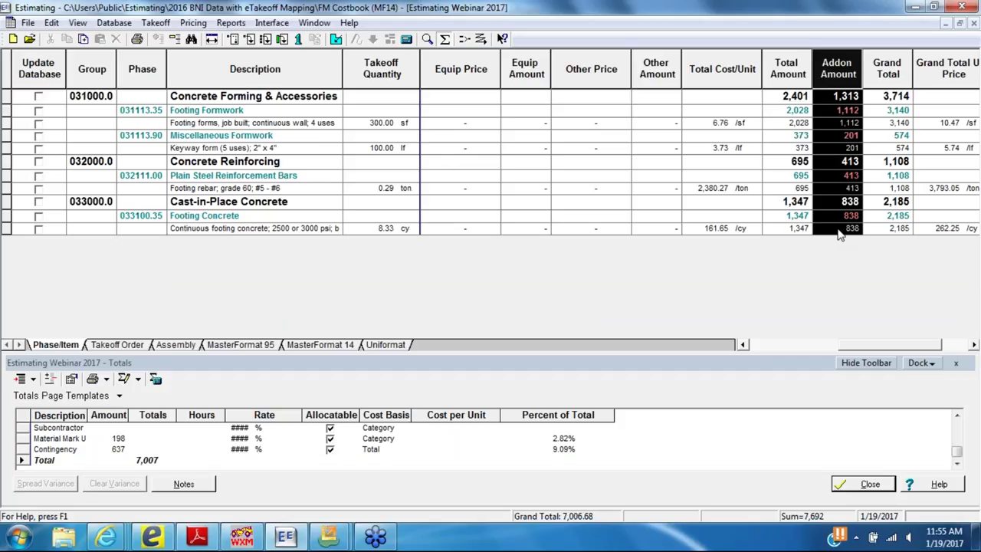
left_click_drag(937, 349, 963, 338)
left_click(579, 191)
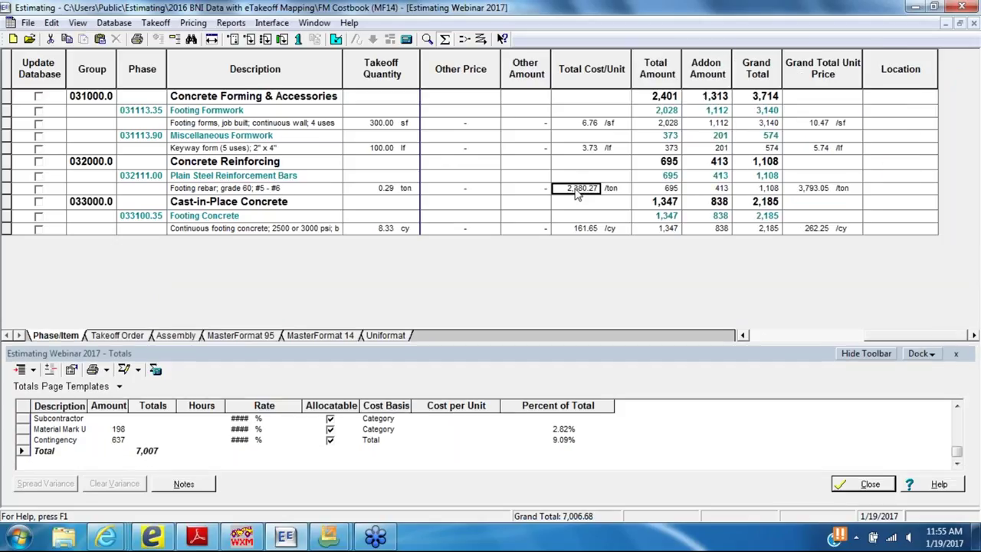
left_click(724, 190)
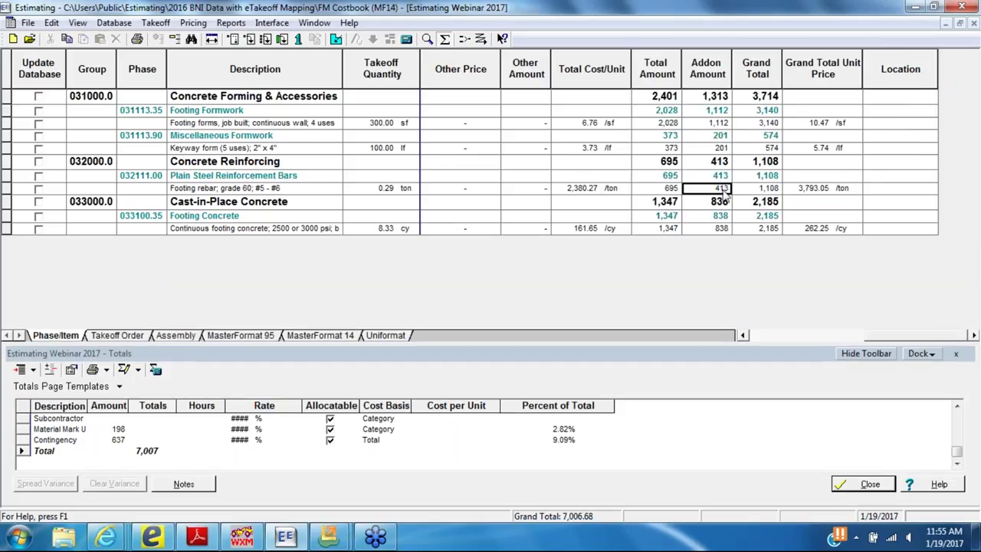
left_click(803, 192)
left_click(260, 190)
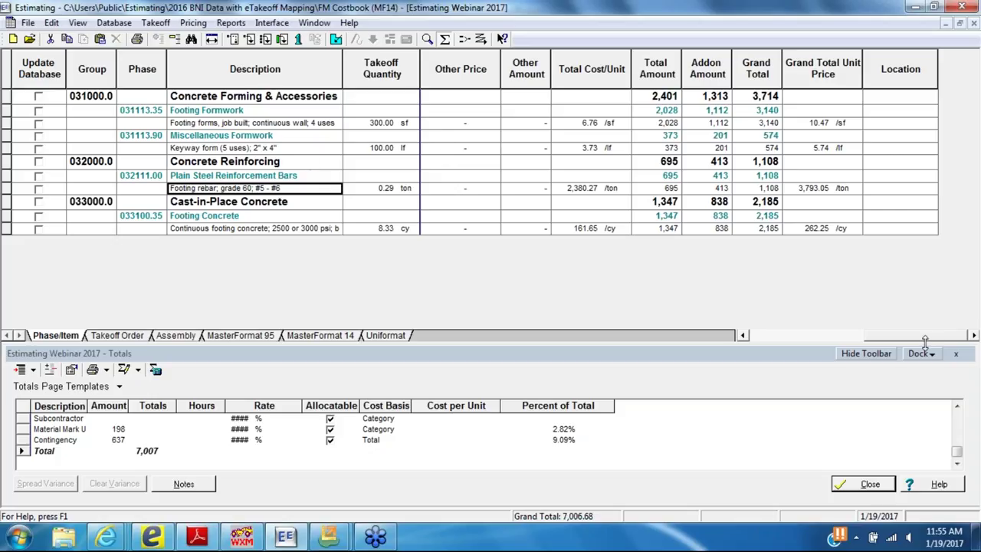
left_click_drag(928, 339, 813, 339)
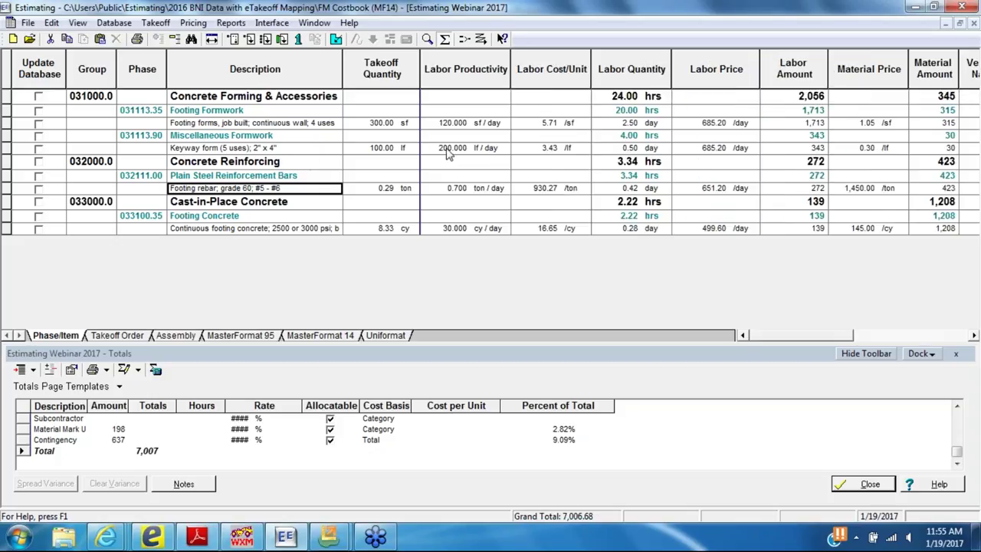
- Close the totals window and the Estimating Webinar 2017 estimate
left_click(154, 536)
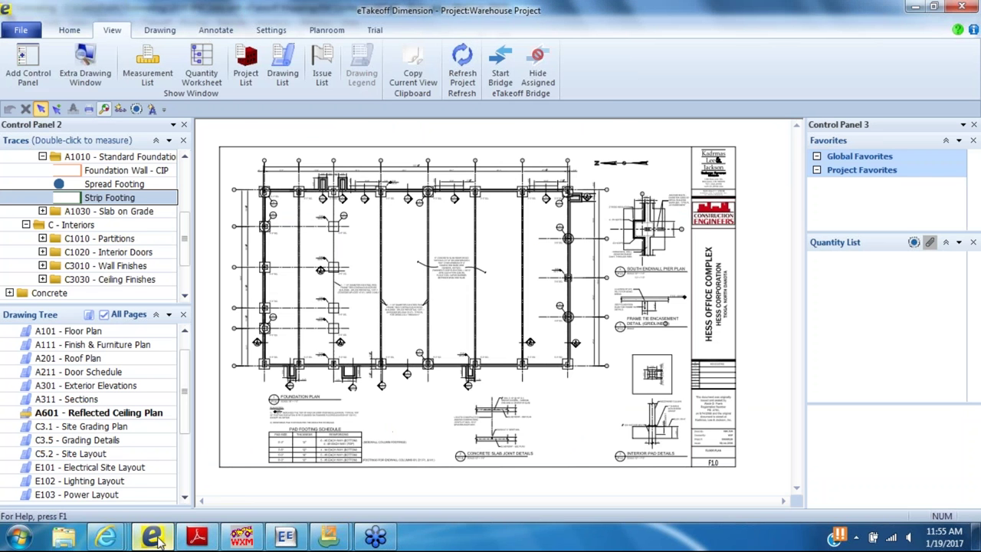
left_click(285, 536)
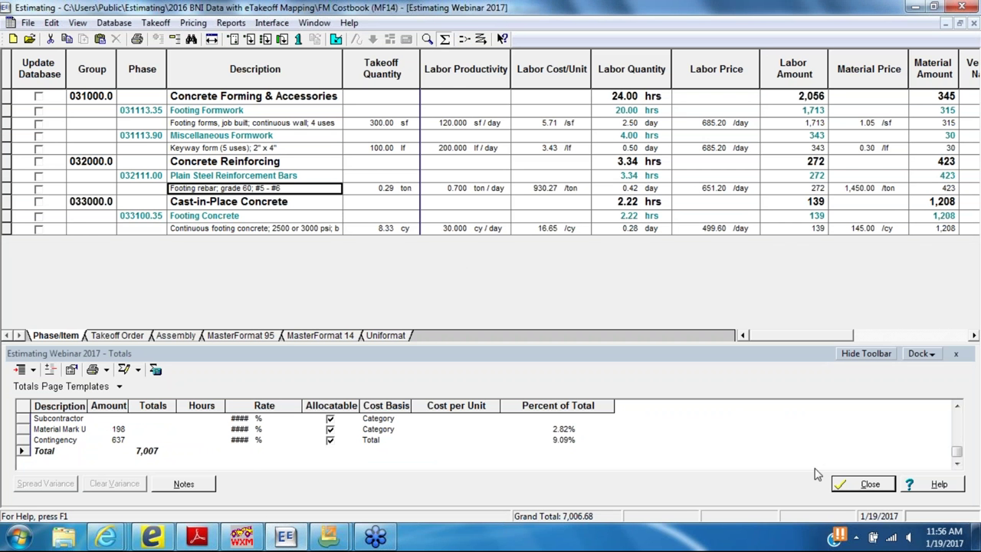
left_click(856, 485)
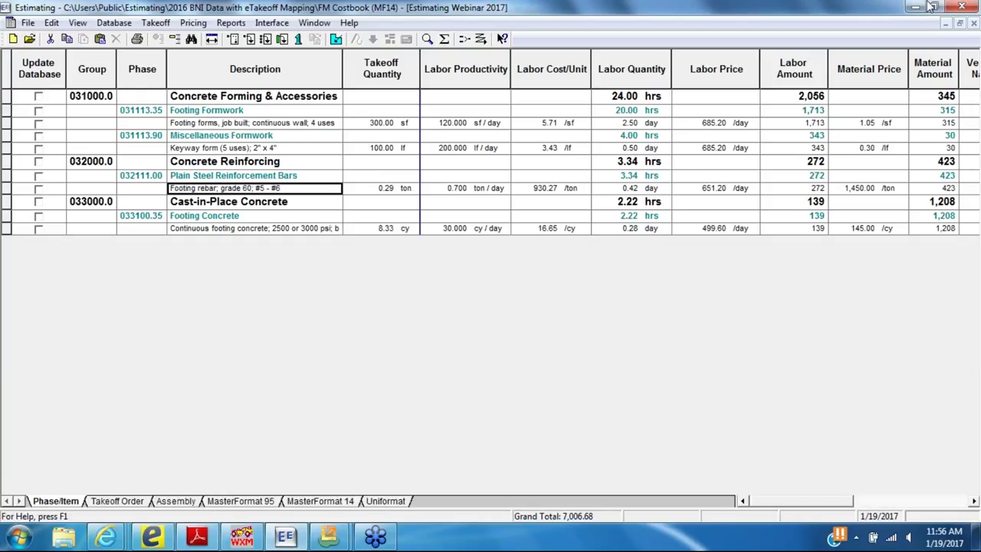
left_click(974, 24)
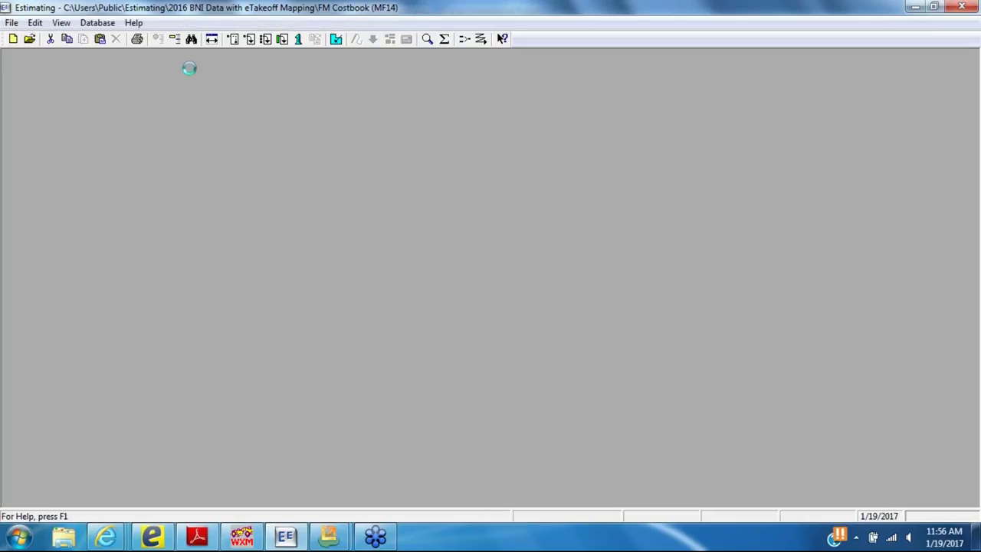
- Switch to eTakeoff Dimension and collapse the BNi folder in the trace list
left_click(153, 536)
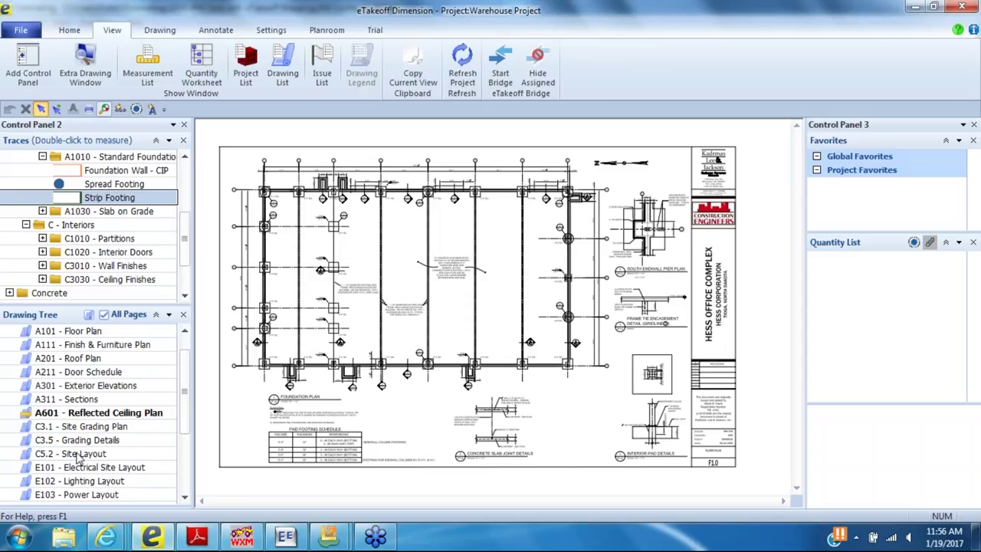
left_click(184, 230)
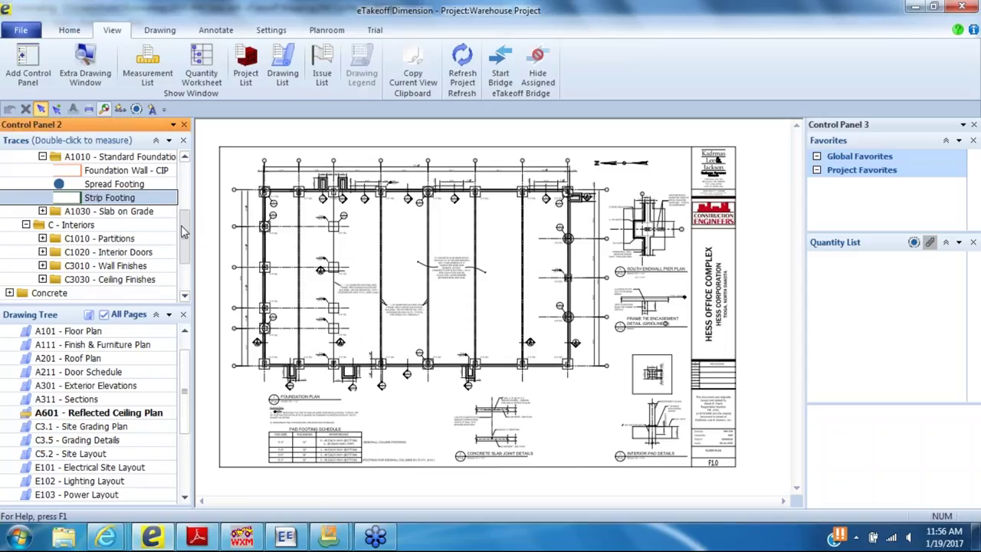
scroll(184, 231, "up", 1)
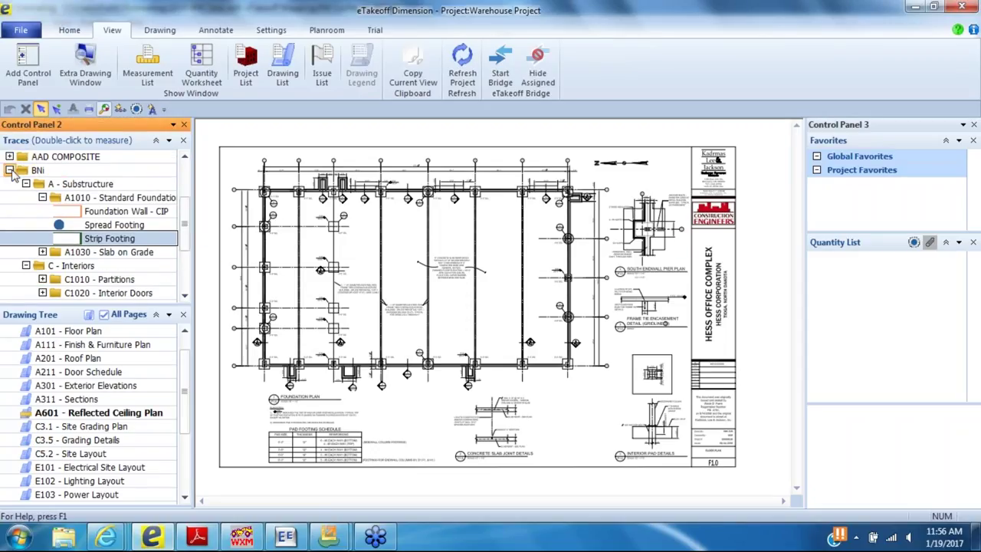
left_click(10, 162)
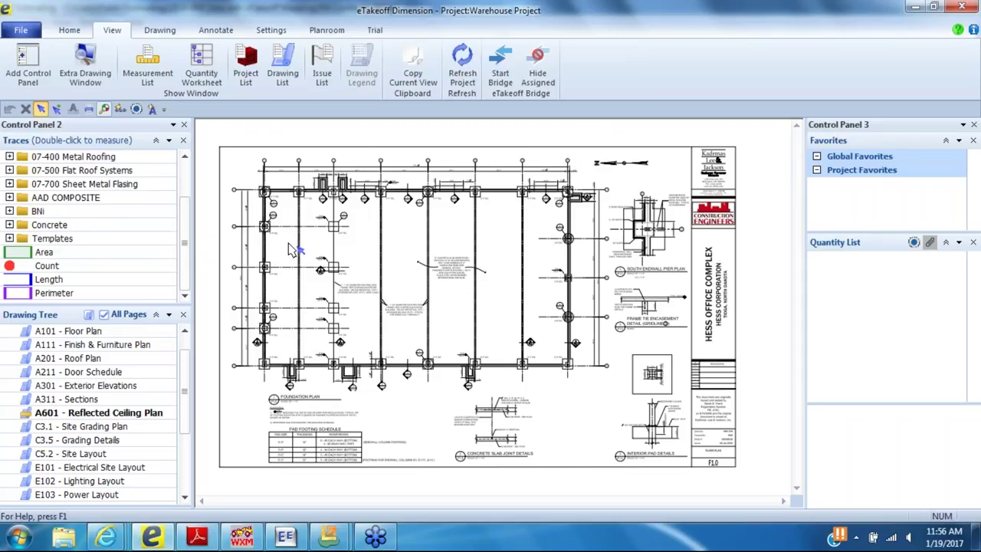
scroll(291, 249, "up", 4)
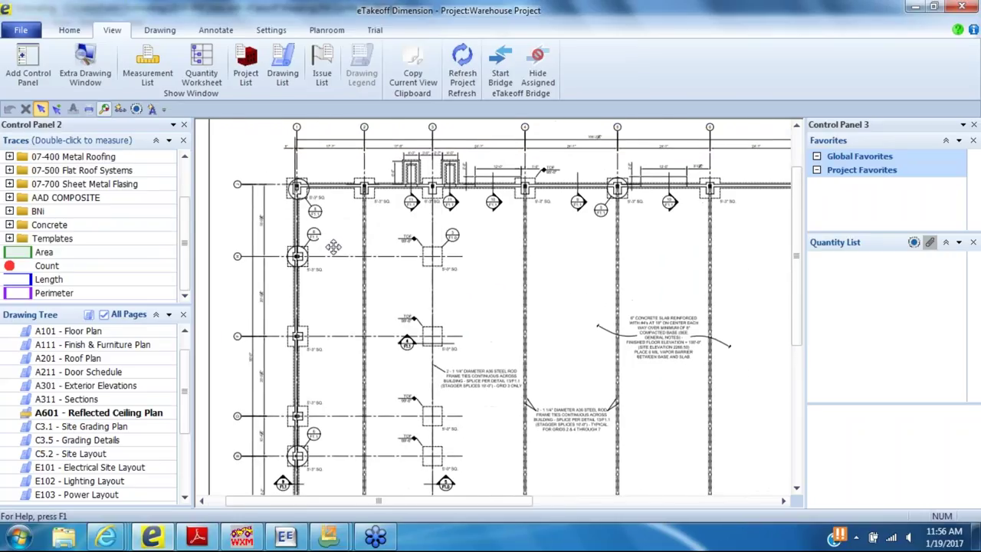
- Expand the BNi trace folder with its A - Substructure and C - Interiors subfolders
left_click(10, 212)
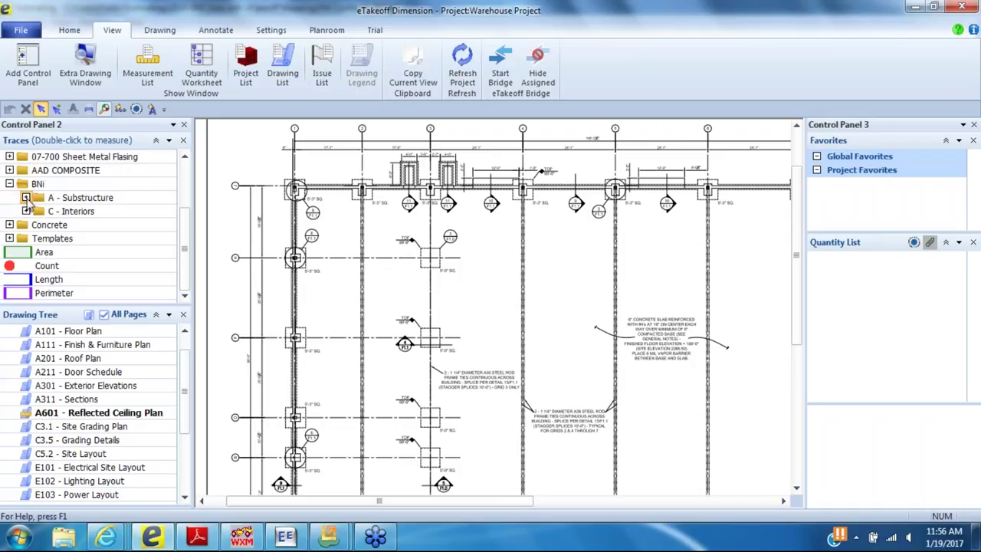
left_click(26, 198)
left_click(26, 211)
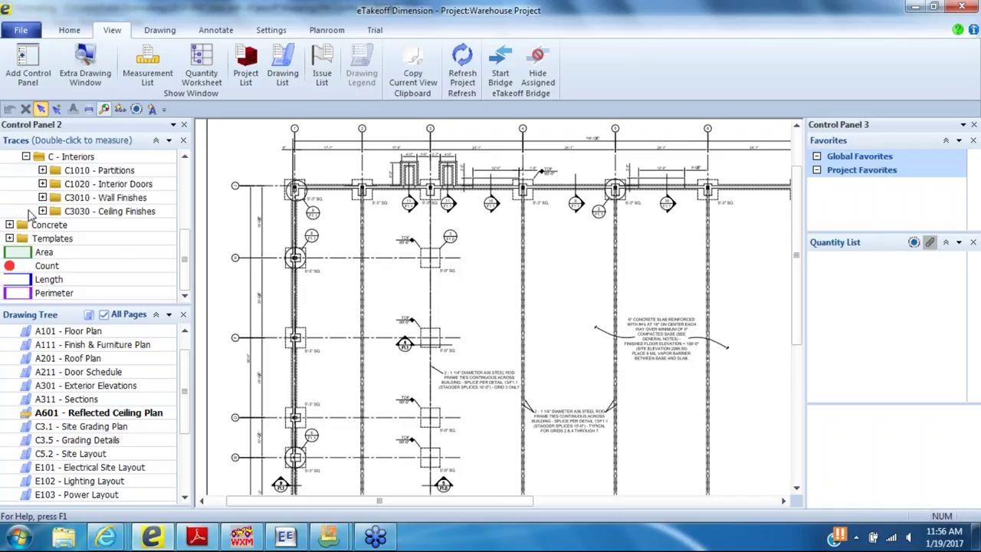
scroll(123, 180, "up", 2)
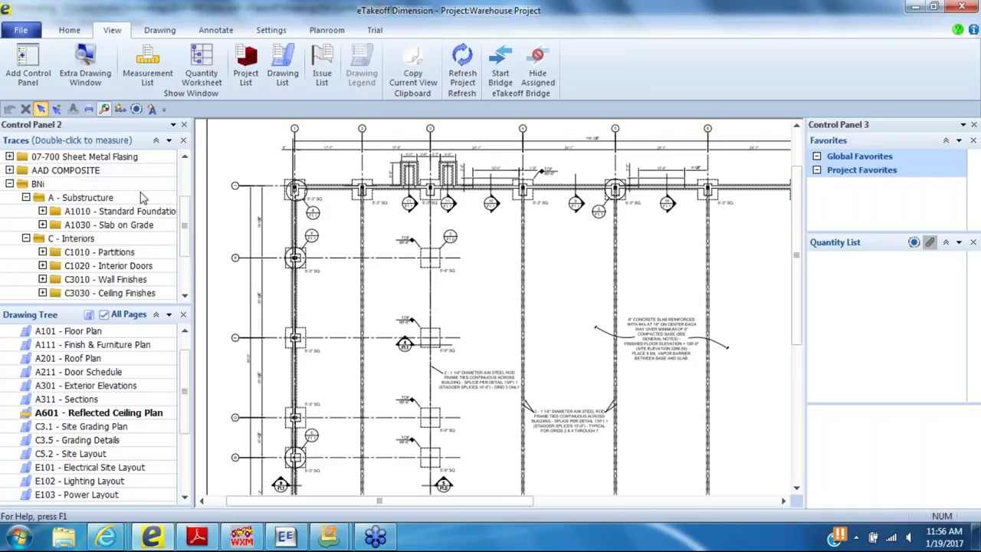
- Start a measurement with the Strip Footing trace from A1010 - Standard Foundations and narrow the traces panel slightly
double_click(139, 217)
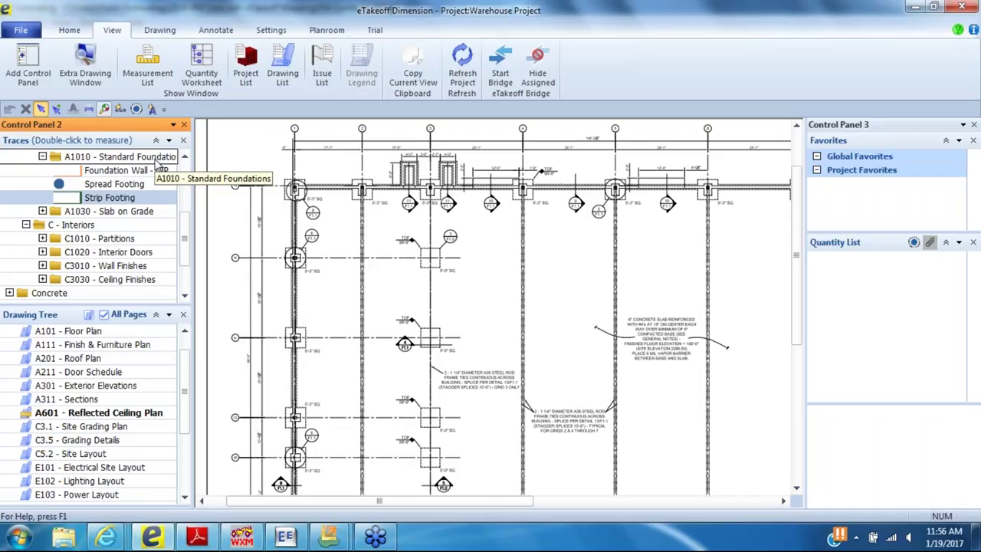
double_click(81, 201)
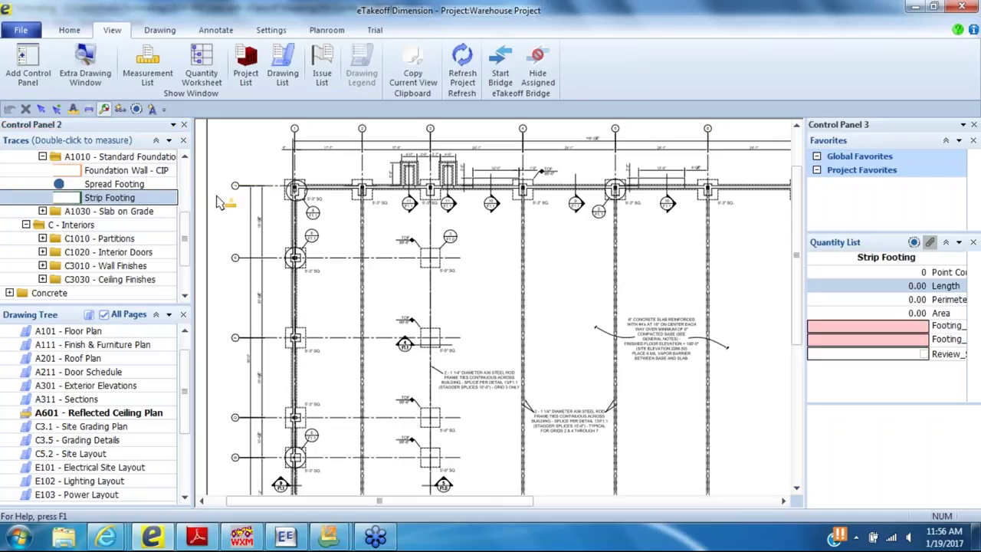
left_click_drag(176, 194, 159, 193)
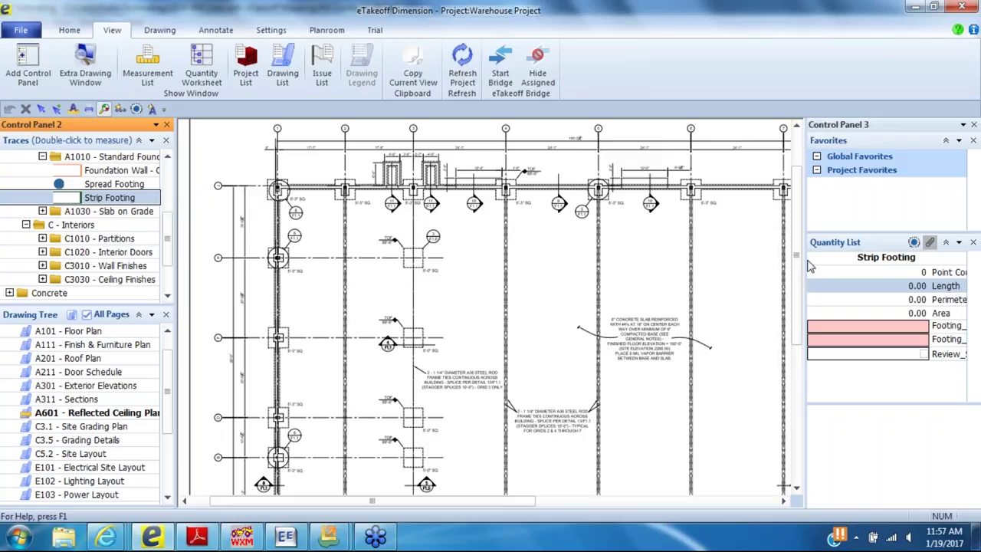
- Widen the quantity list so the variable names are readable and enable Review_Specifications for the Strip Footing
left_click_drag(802, 261, 747, 259)
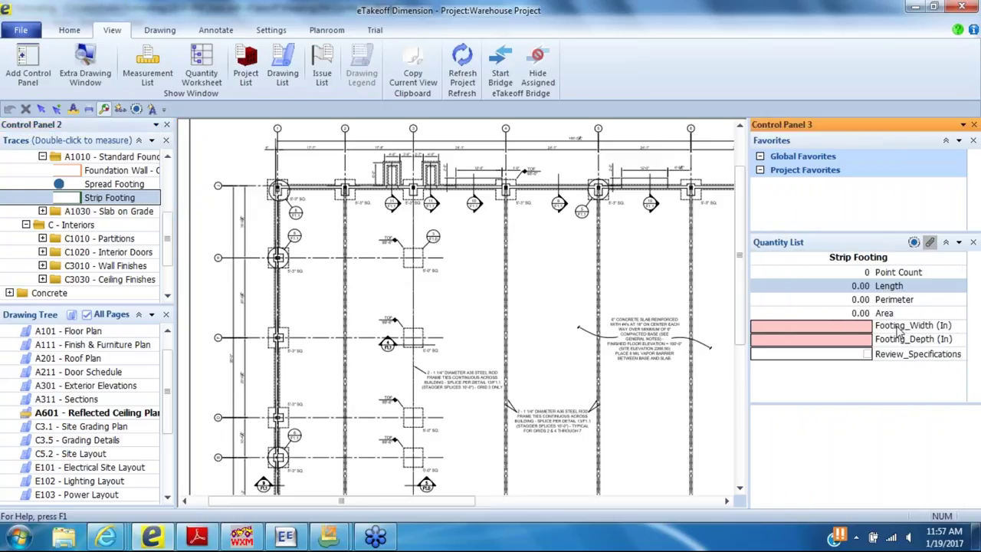
left_click(868, 355)
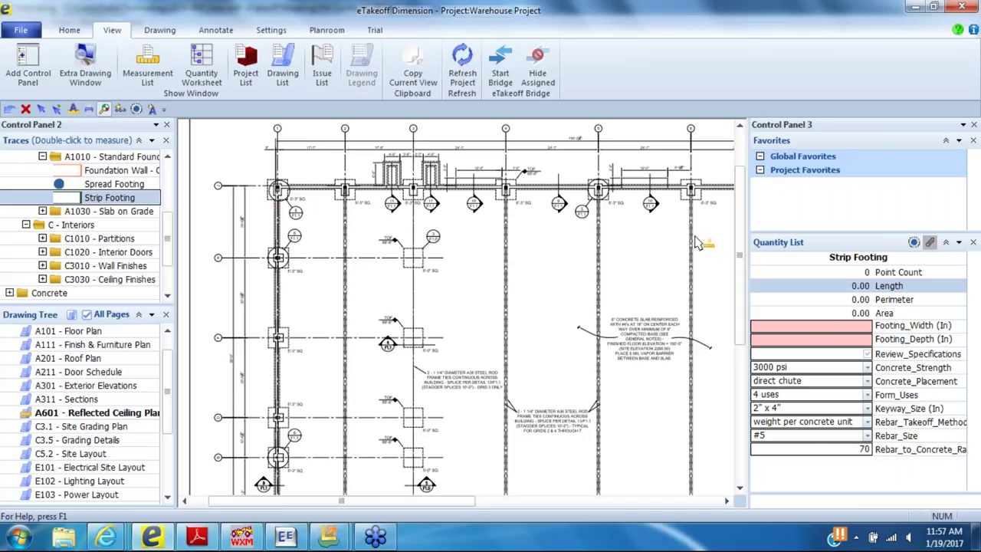
mouse_move(828, 452)
- Trace the strip footing around the building perimeter on the foundation plan, corner to corner back to the start, about 488 ft long
left_click(276, 186)
left_click_drag(648, 215, 349, 216)
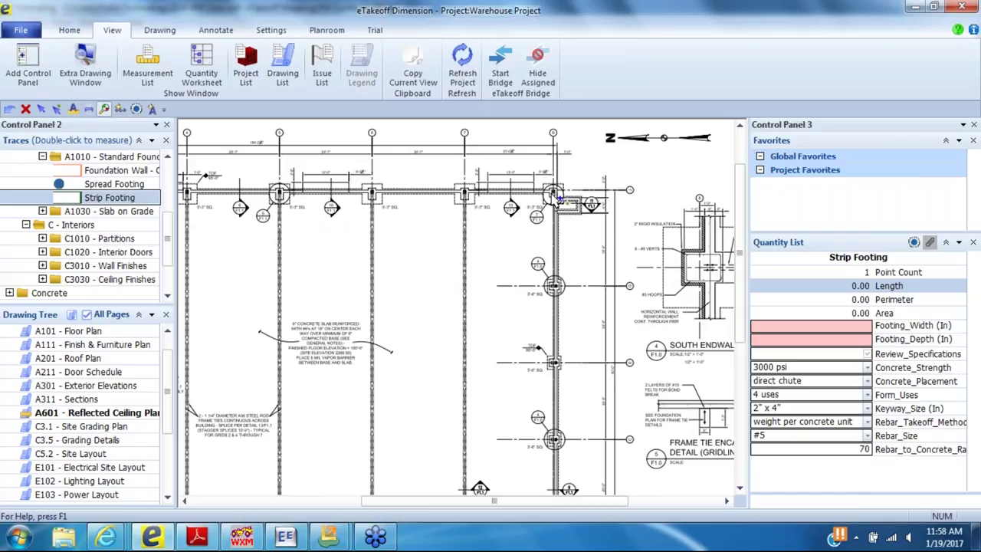
left_click(522, 357)
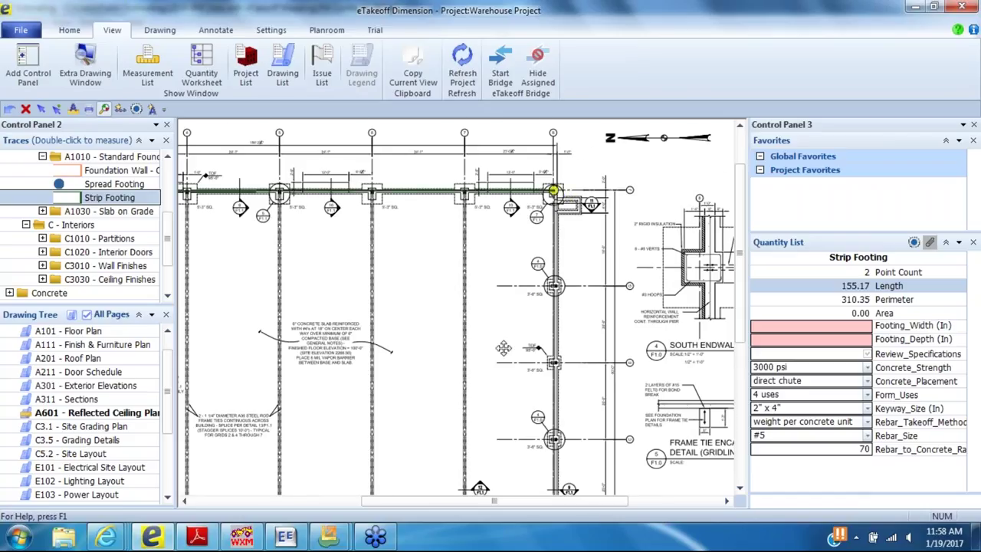
left_click(524, 356)
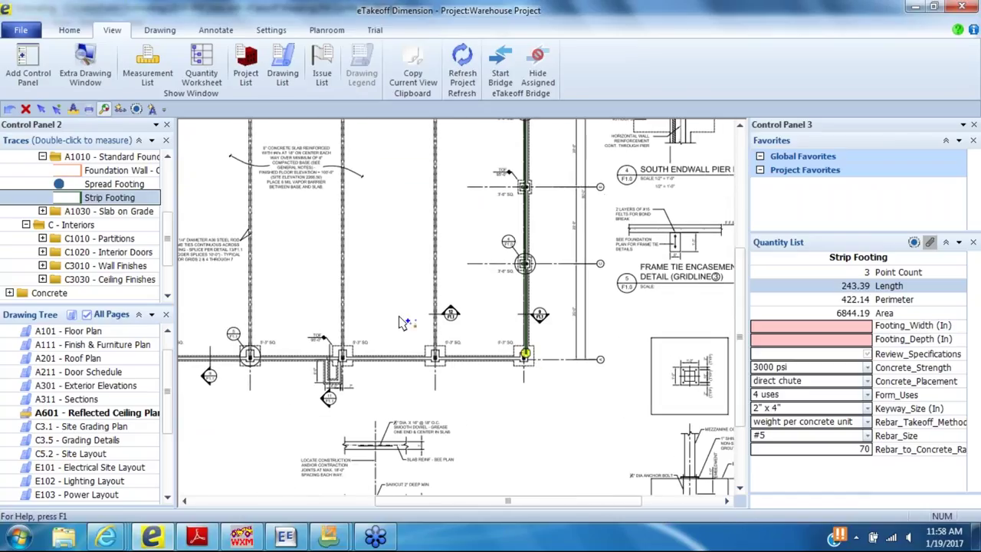
scroll(236, 266, "down", 3)
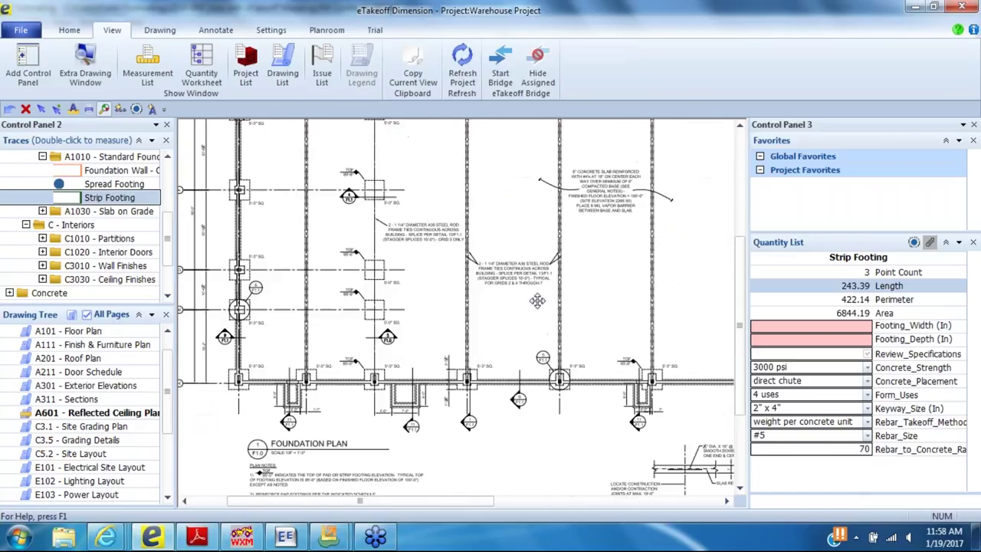
left_click(276, 363)
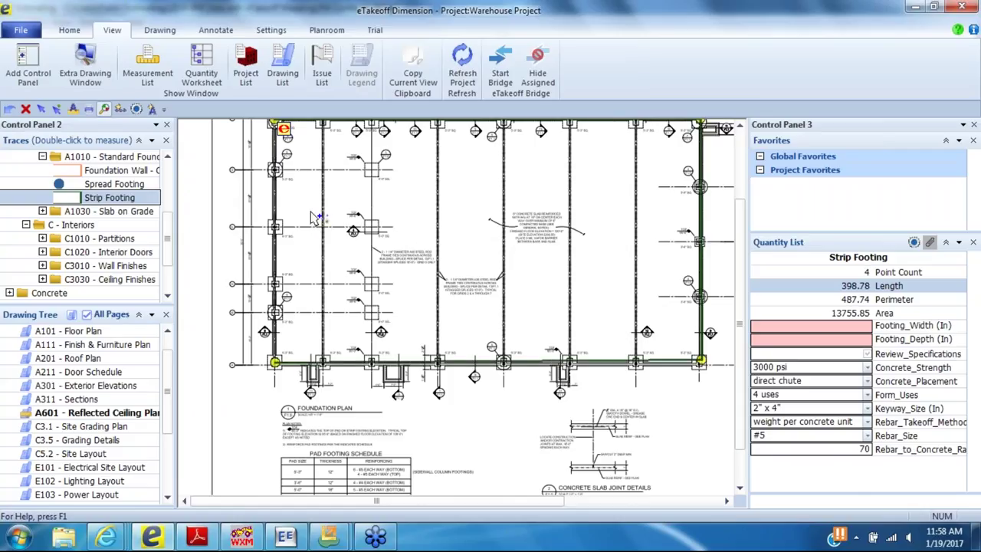
left_click(255, 184)
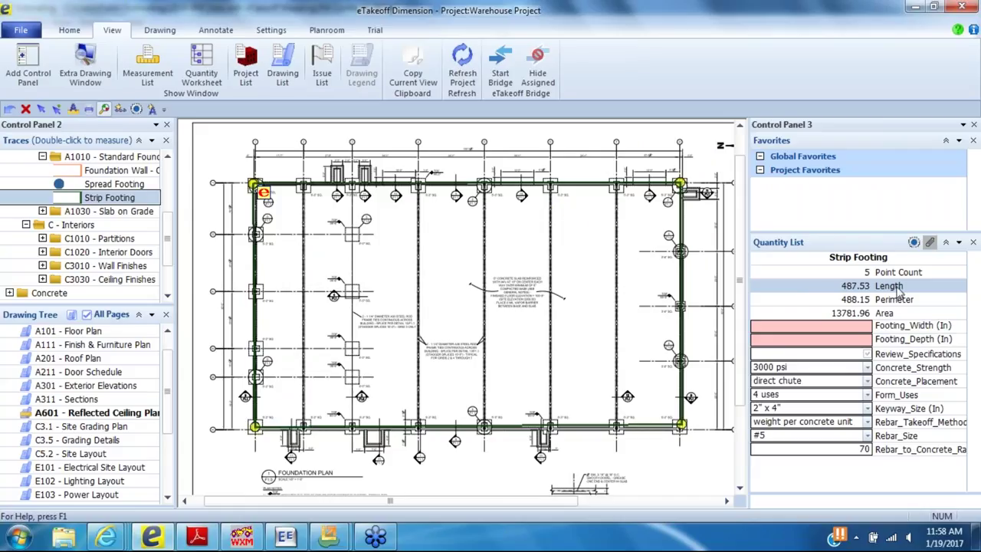
- Set the strip footing's Footing_Width and Footing_Depth to 12 in each
left_click(855, 328)
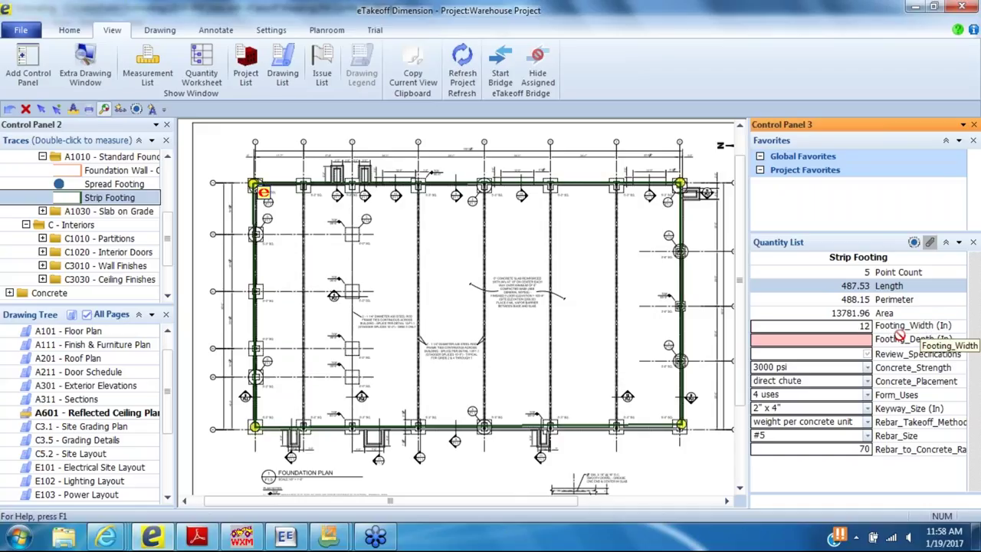
left_click(636, 346)
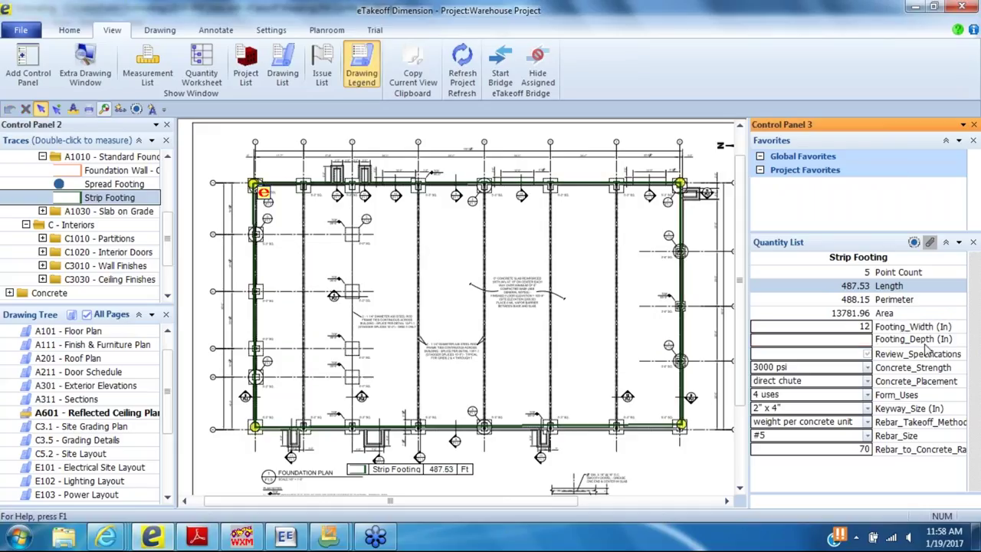
left_click_drag(903, 348, 831, 380)
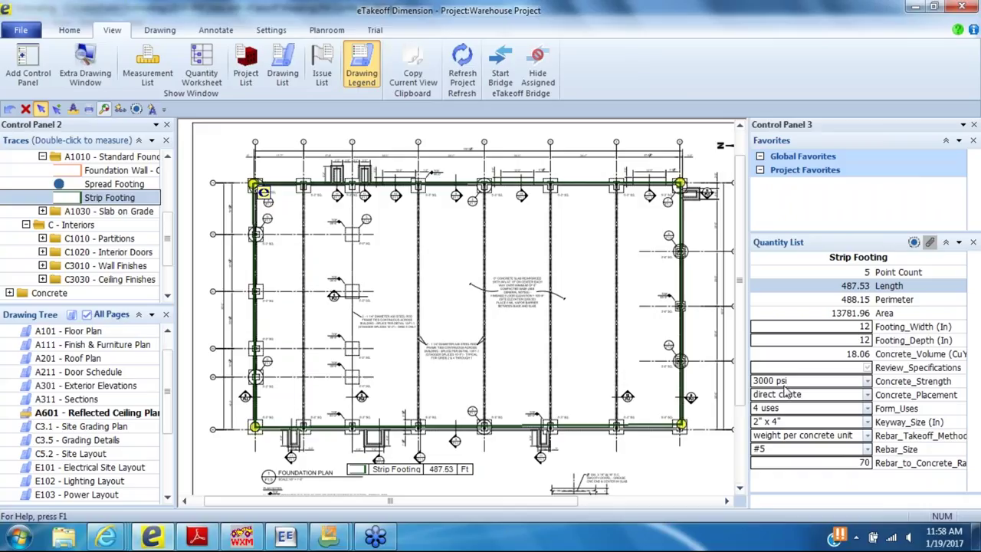
- Set the strip footing's concrete strength to 3500 psi and its concrete placement to direct chute
left_click(868, 381)
left_click(794, 413)
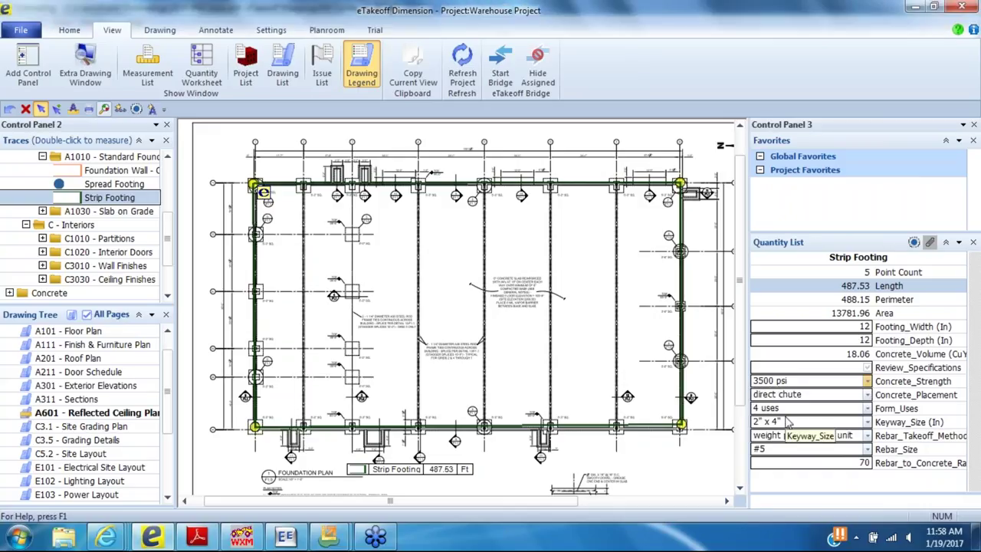
left_click(867, 394)
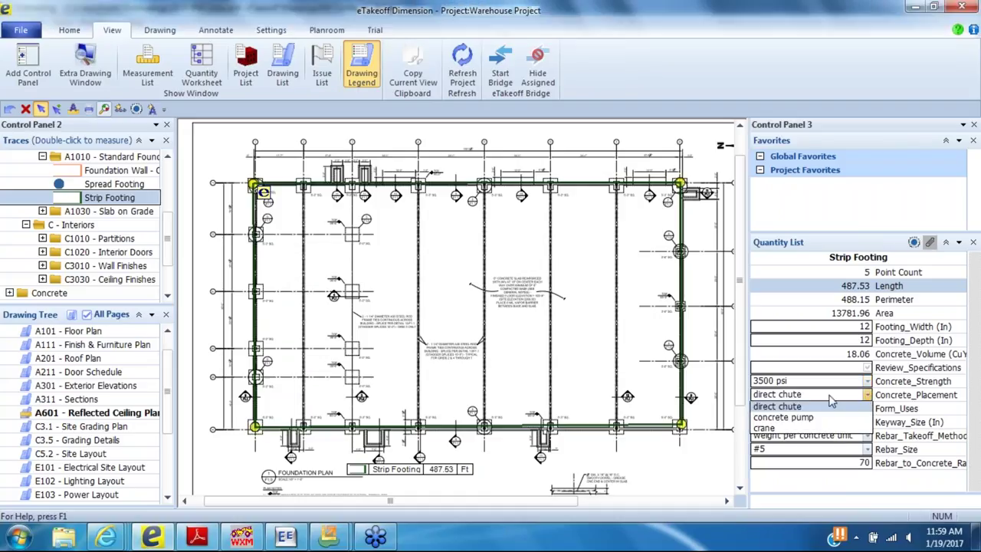
left_click(832, 405)
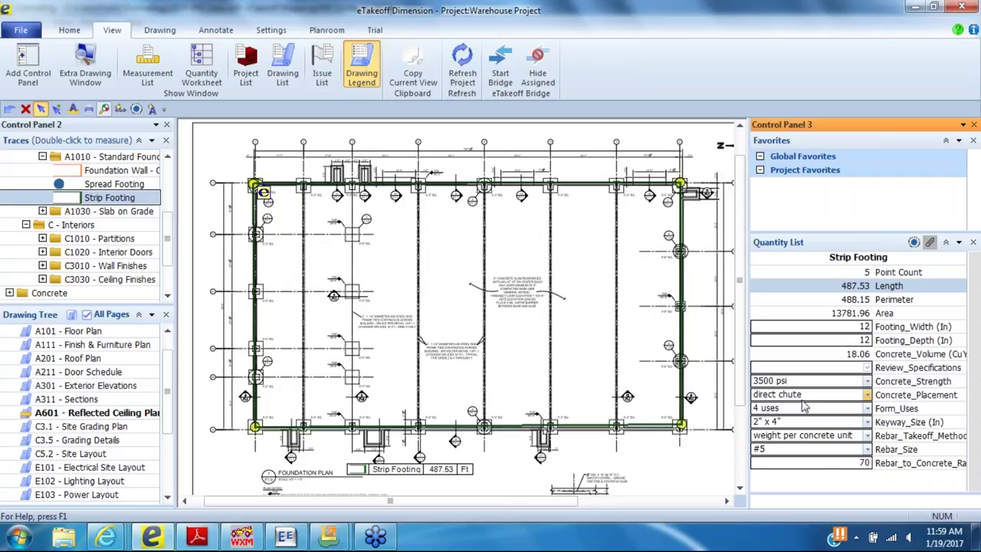
- Start a measurement with the Standard Slab on Grade trace from A1030 - Slab on Grade and enable its Review_Specifications
left_click(43, 212)
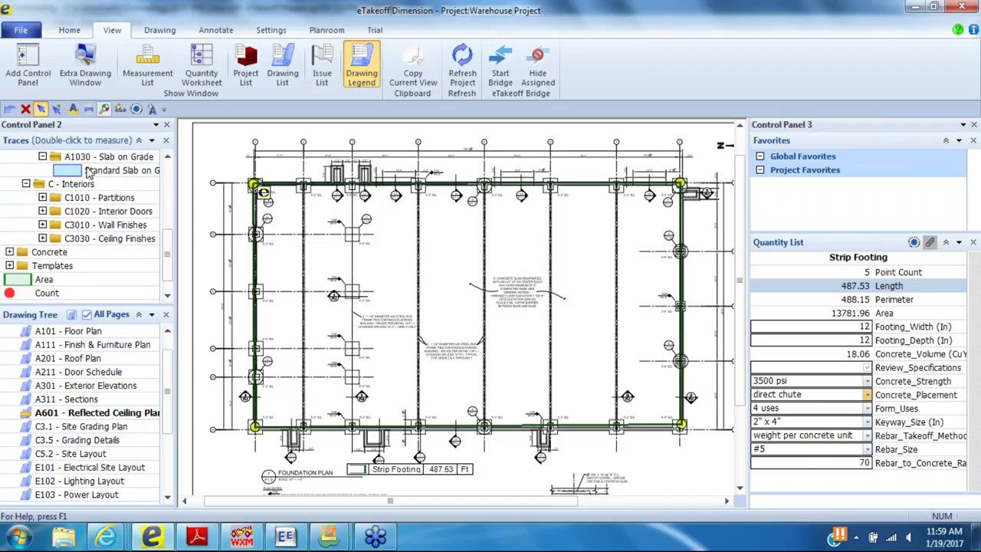
left_click(115, 170)
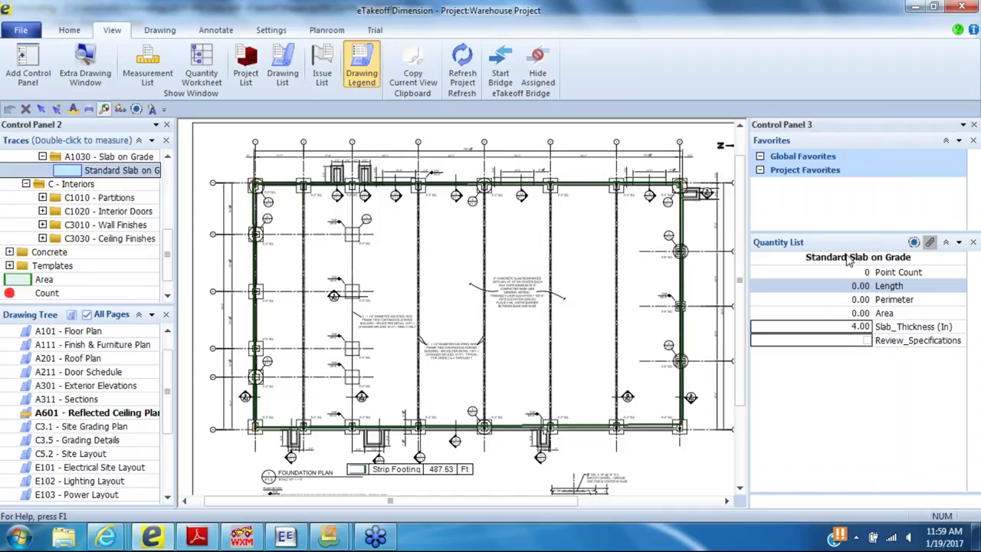
left_click(868, 342)
left_click(866, 341)
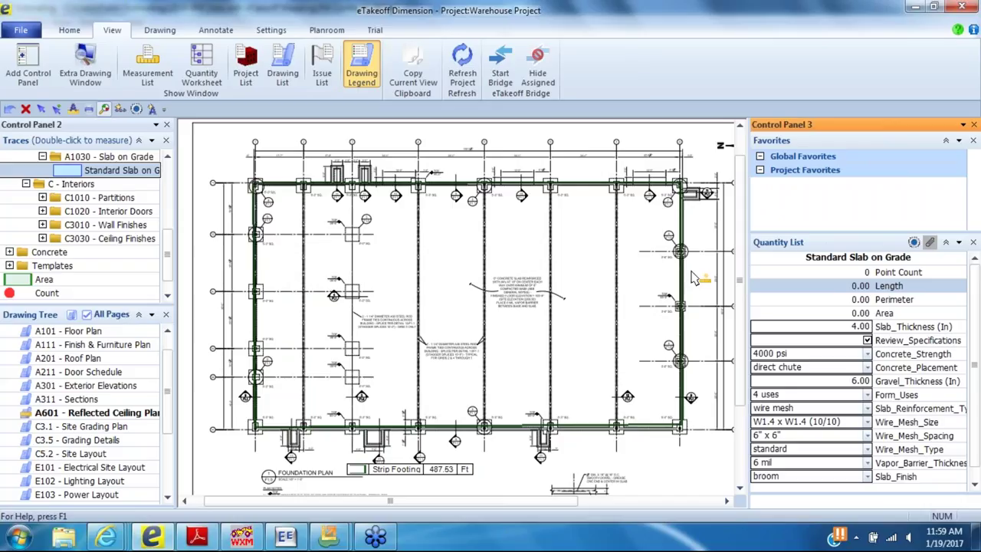
- Trace the slab on grade through the building's four outer corners, about 13,589 sq ft, and set its Slab_Thickness to 6 in
left_click(256, 184)
left_click(680, 184)
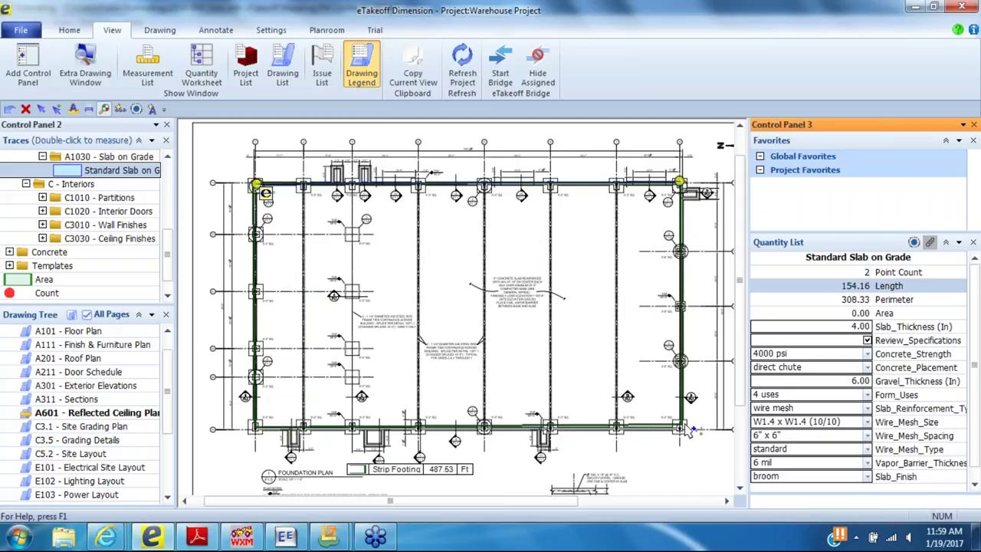
left_click(680, 424)
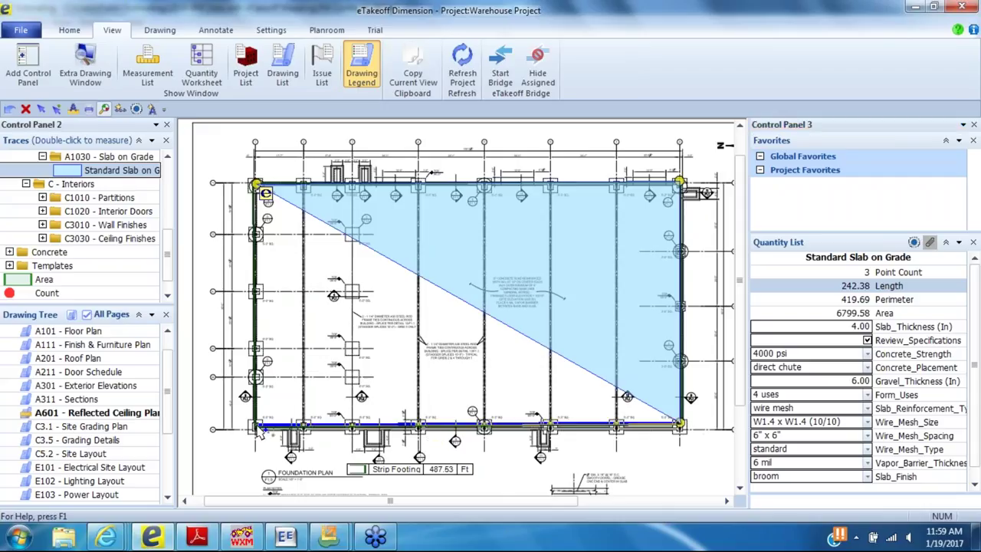
left_click(256, 425)
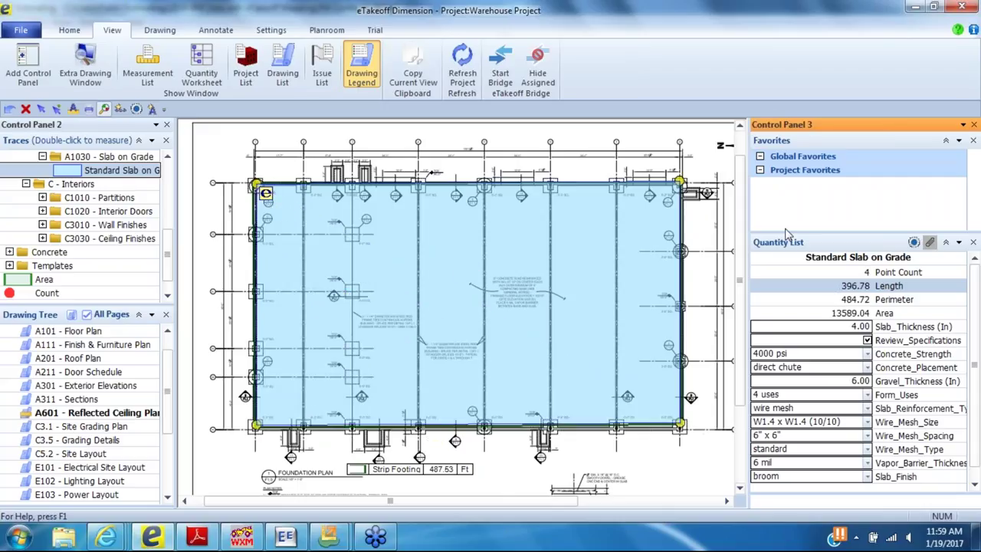
left_click(866, 330)
type("6")
key("Return")
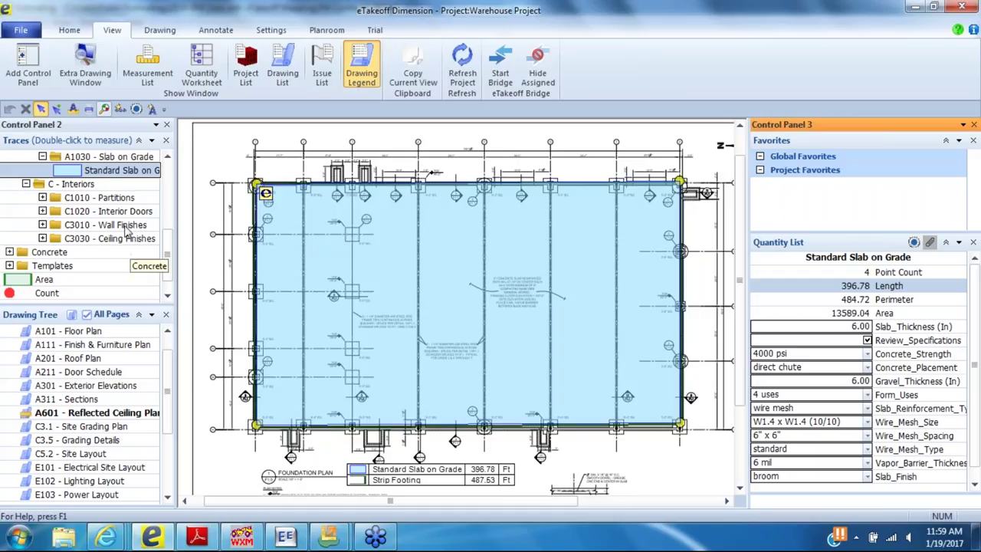
- Start eTakeoff Bridge and create a bridge named Estimating Webinar linking Warehouse Project to the Estimating Webinar 2017.PEE estimate
left_click(499, 70)
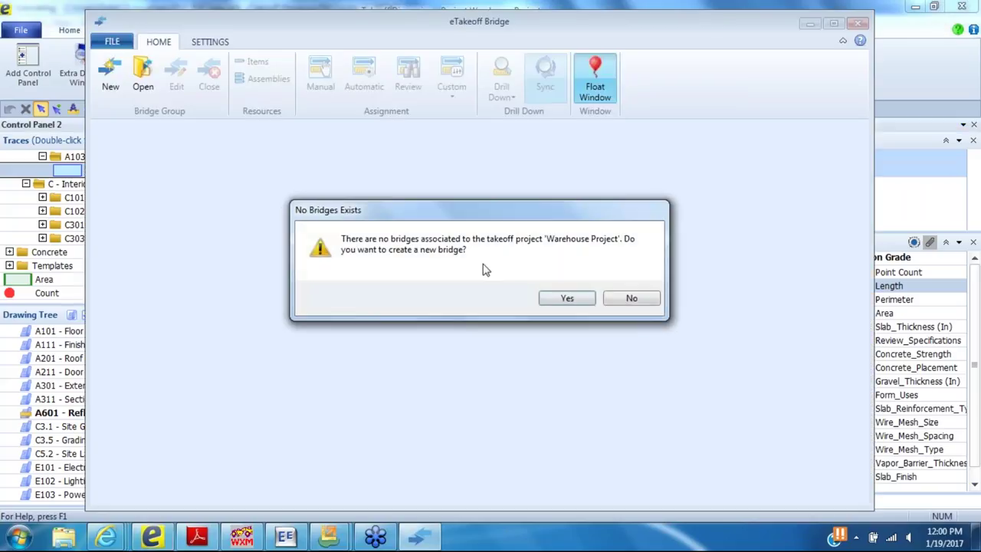
left_click(567, 298)
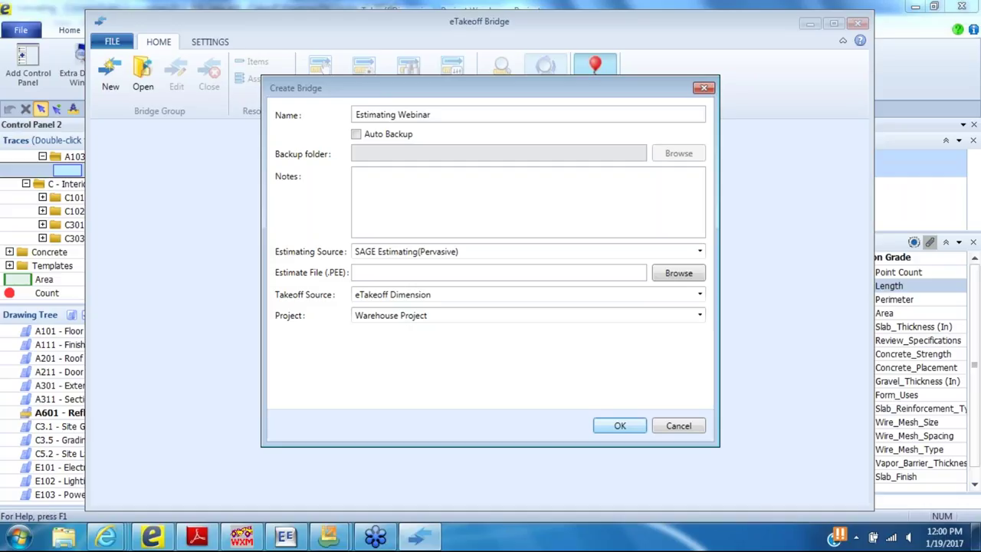
left_click(672, 279)
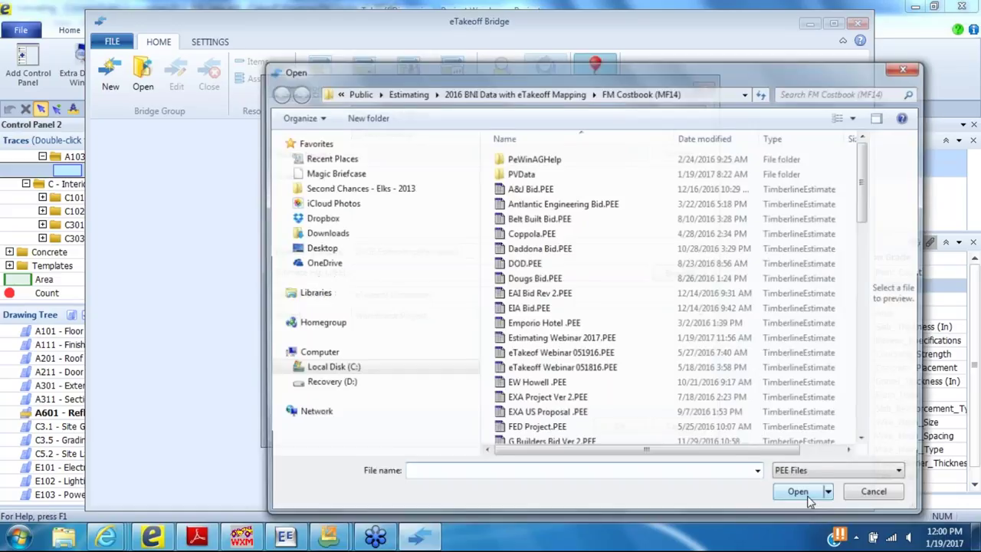
left_click(578, 342)
double_click(577, 342)
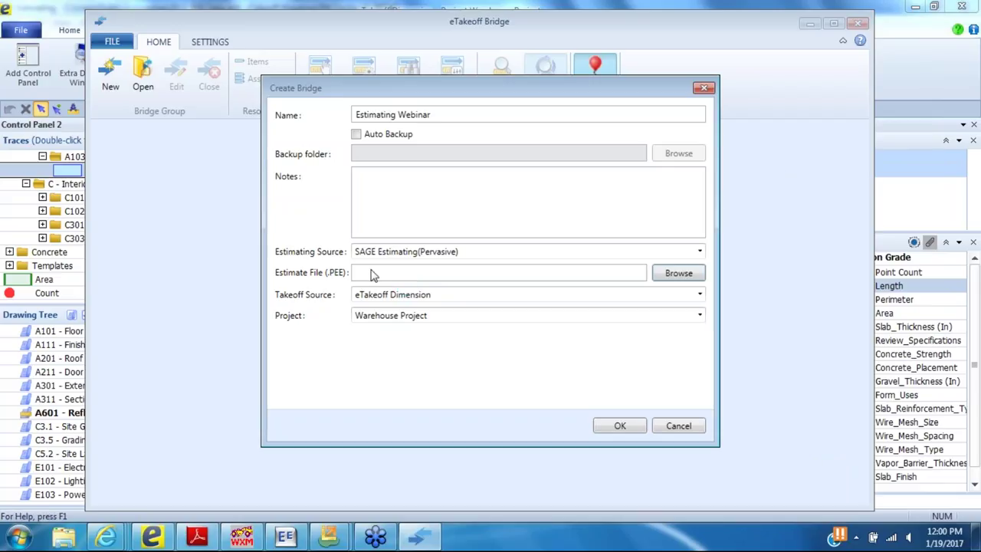
left_click(667, 276)
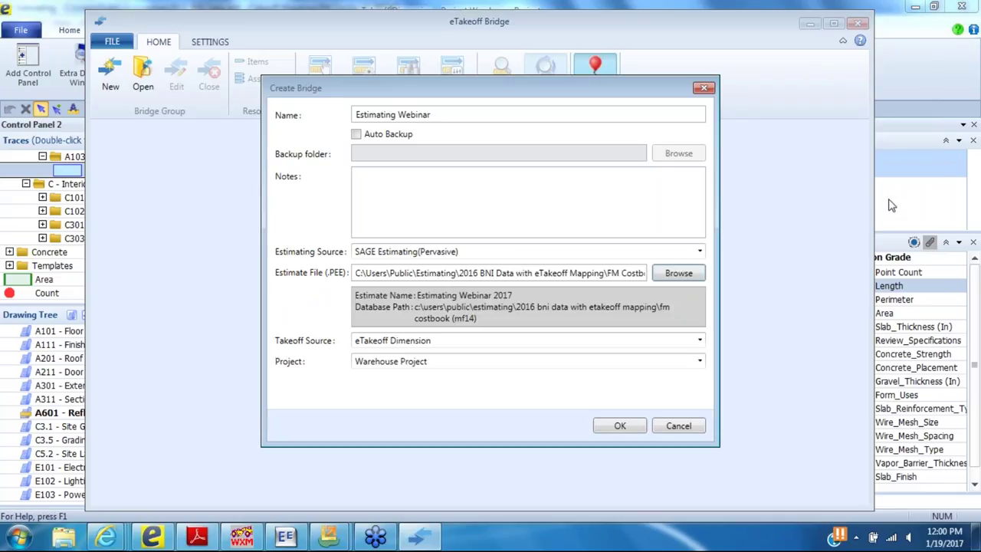
left_click(636, 425)
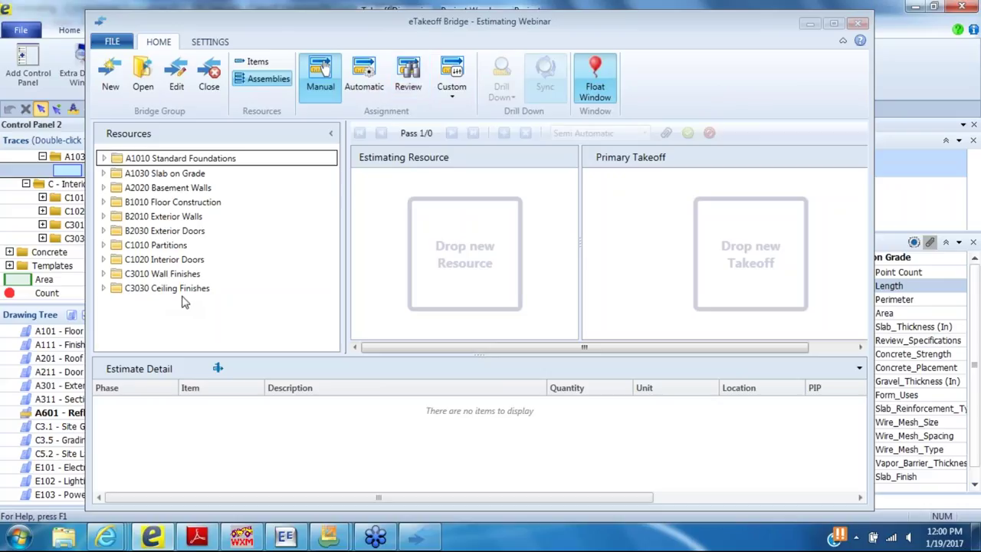
- Reposition the bridge window, switch to automatic assignment and add the Standard Slab on Grade and Strip Footing measurements to the estimate
left_click_drag(170, 27, 202, 26)
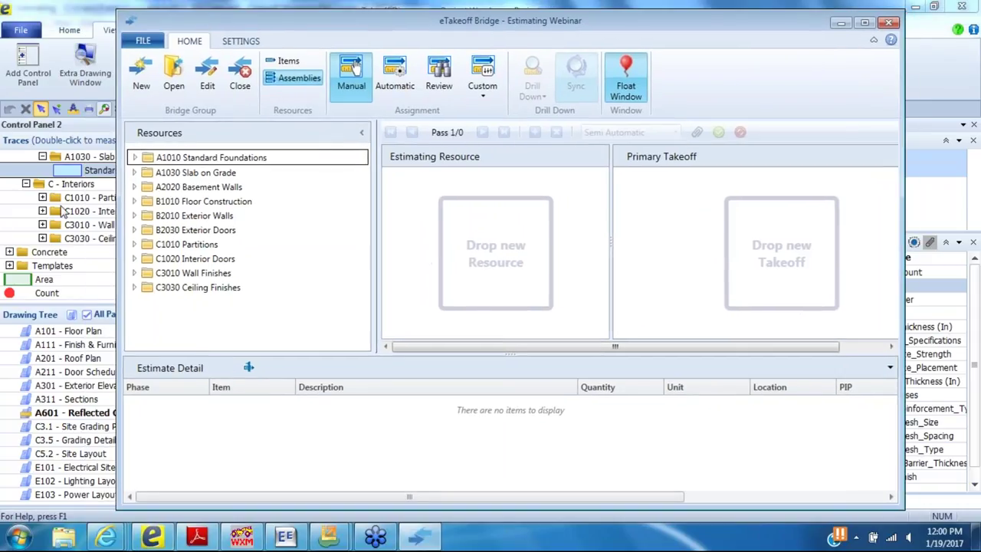
left_click_drag(291, 31, 289, 40)
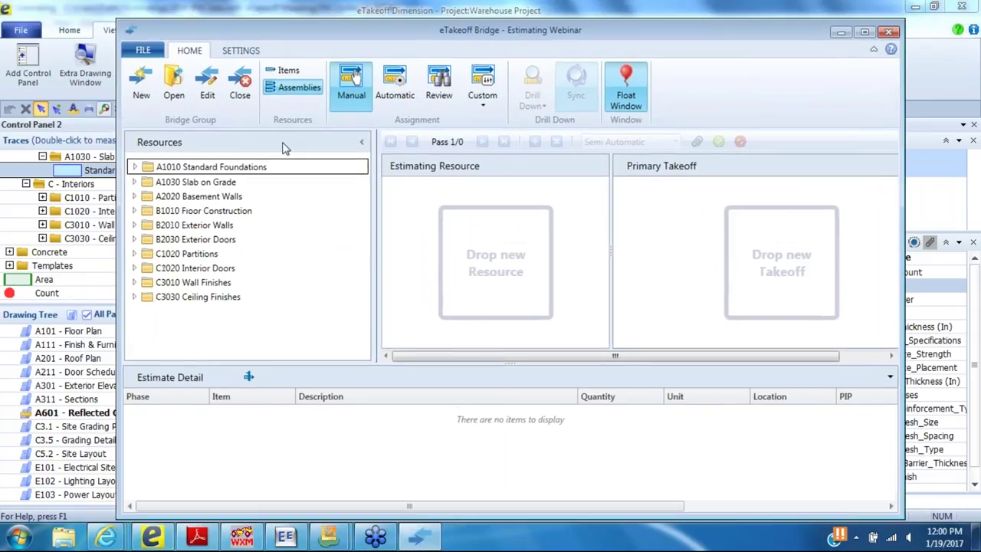
left_click_drag(283, 148, 388, 42)
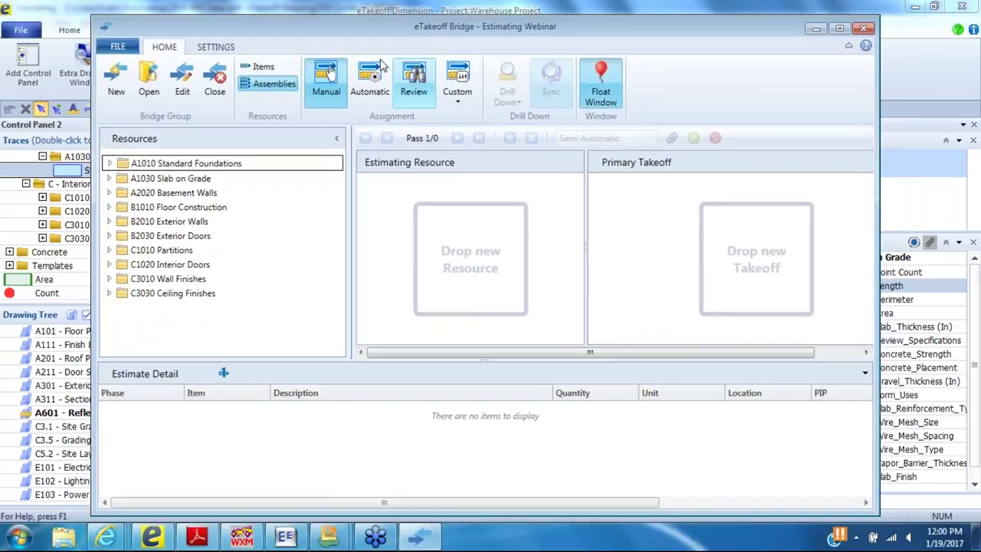
left_click(369, 81)
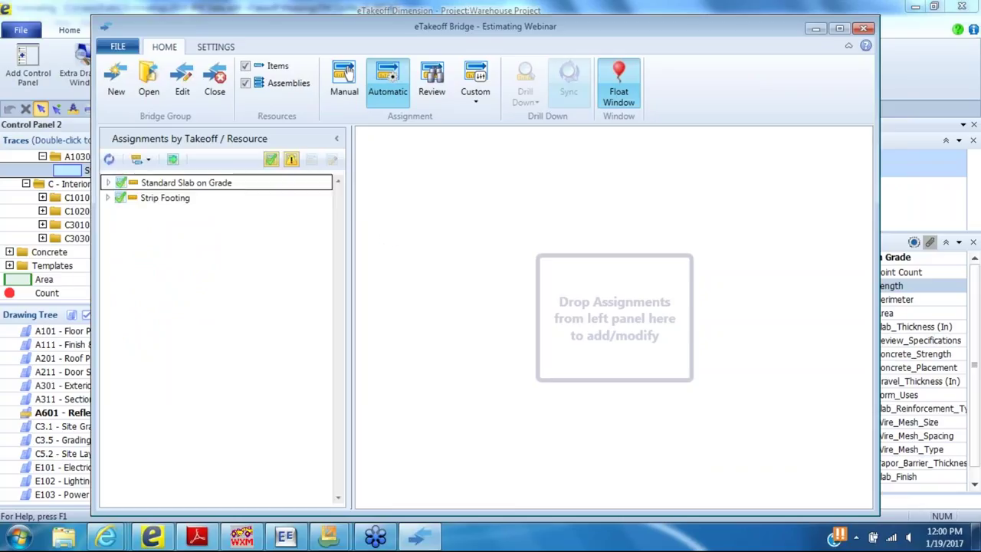
left_click(173, 159)
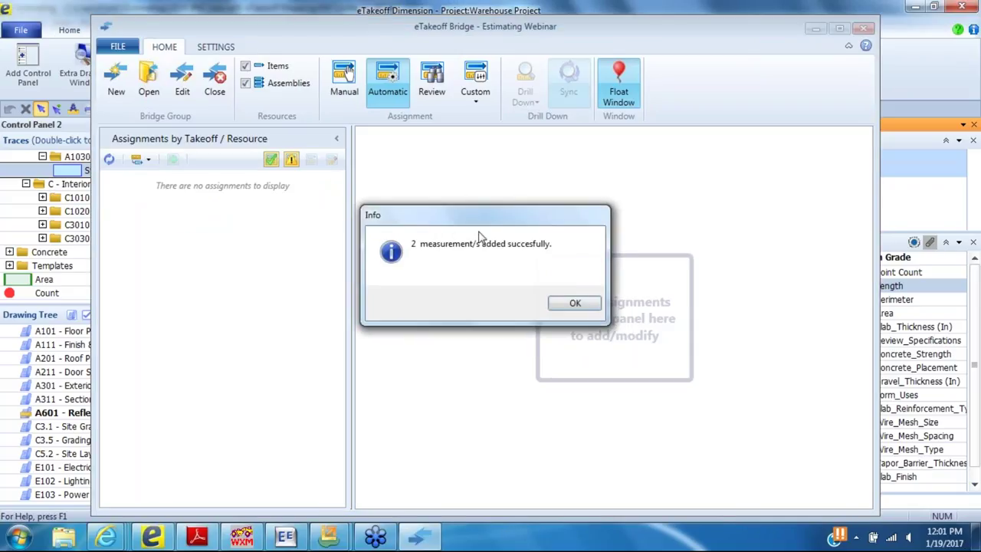
left_click(580, 308)
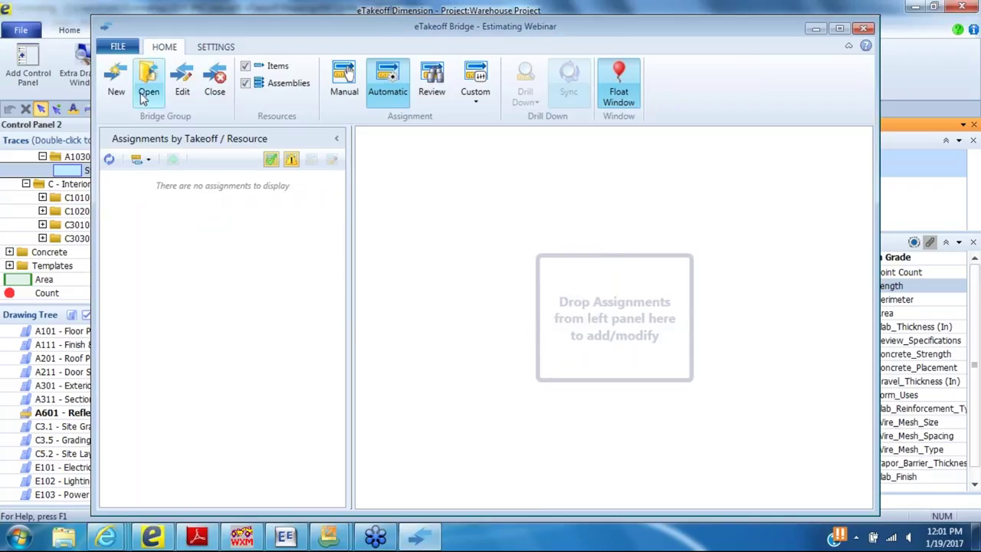
- Exit eTakeoff Bridge, then open the Estimating Webinar 2017.PEE estimate in Sage Estimating
left_click(119, 47)
left_click(153, 276)
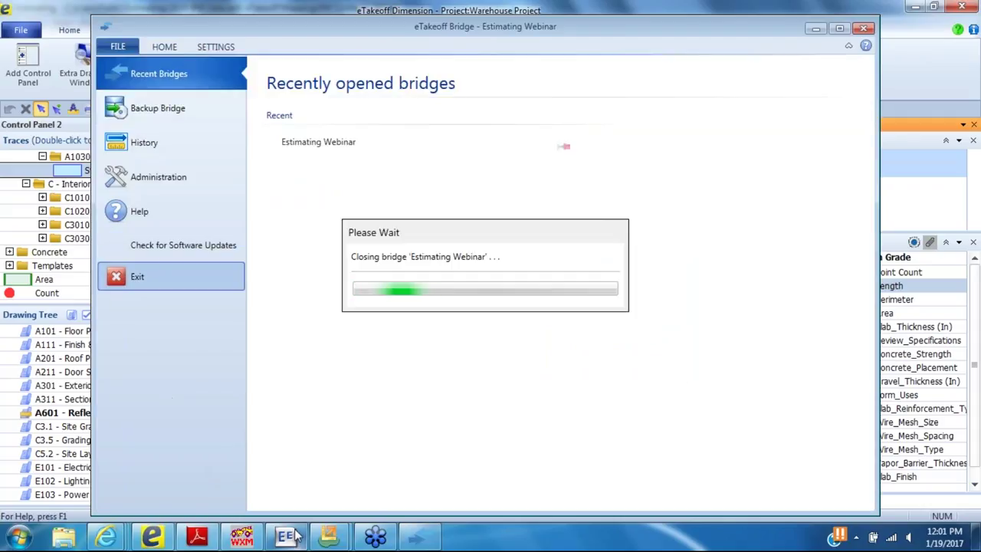
mouse_move(297, 536)
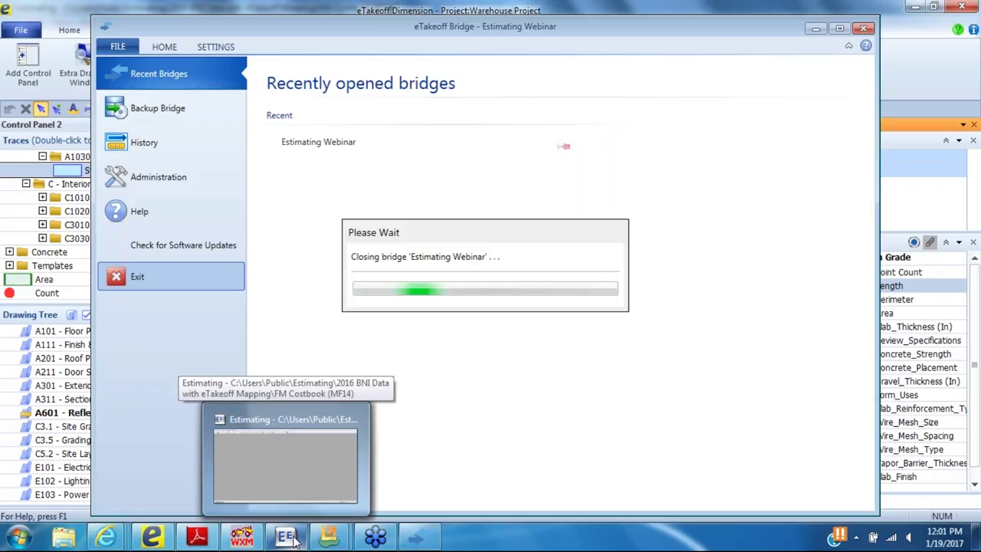
left_click(288, 538)
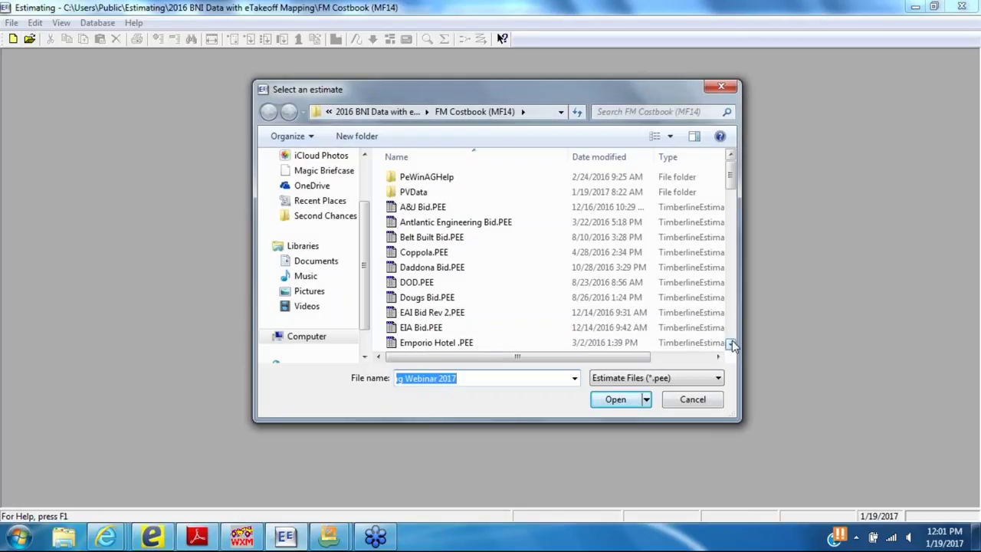
left_click(732, 344)
left_click(606, 328)
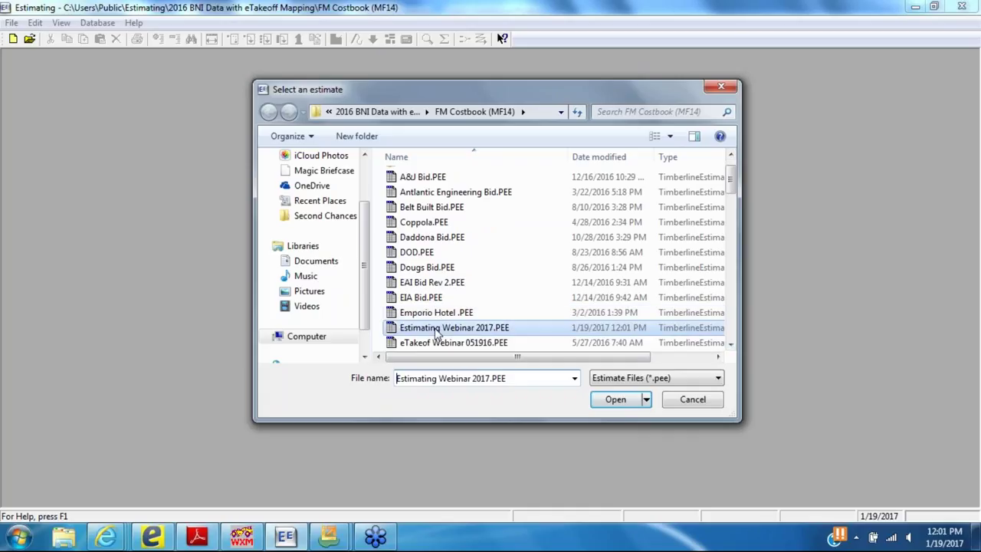
left_click(615, 400)
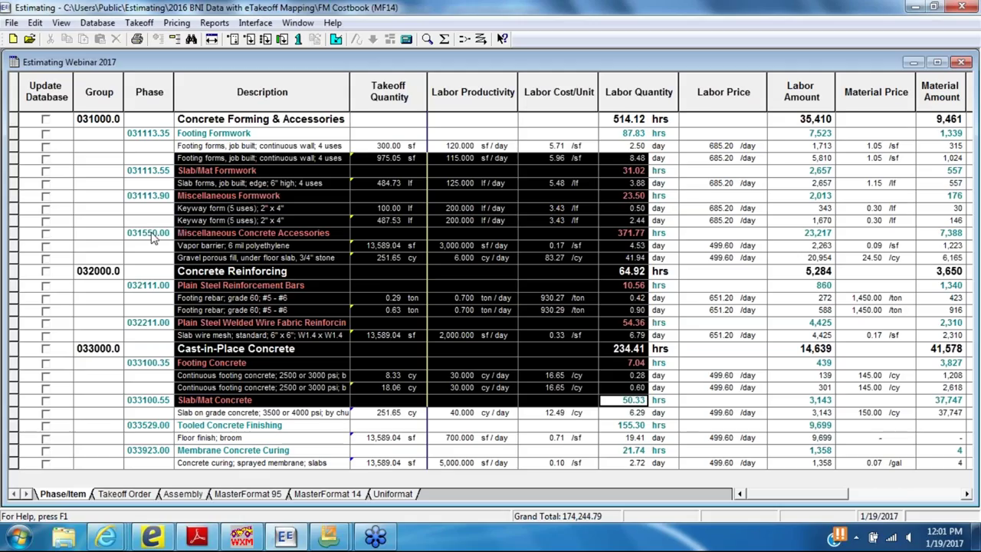
- Review the Strip Footing and Standard Slab on Grade items by assembly and widen the Takeoff Quantity column to fit its values
left_click(188, 495)
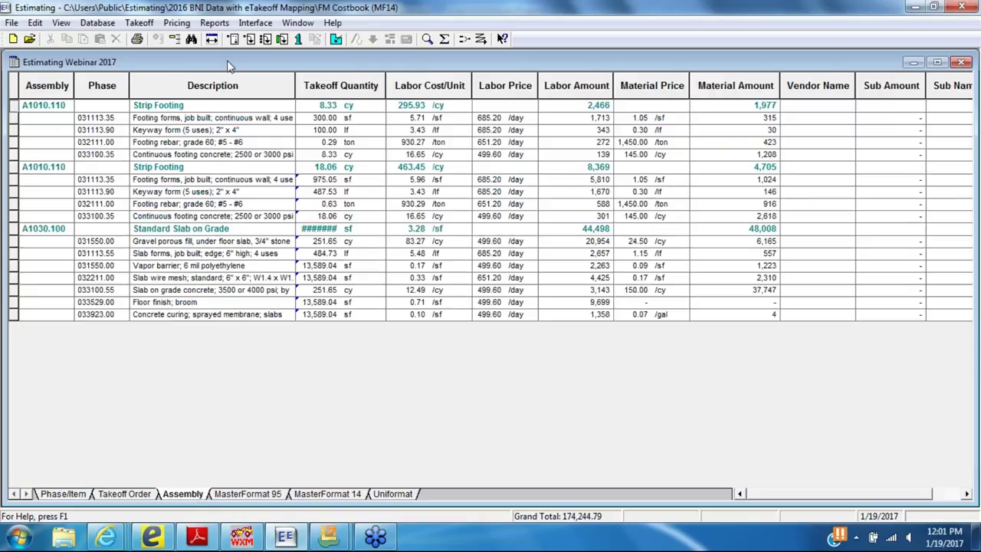
left_click_drag(178, 121, 181, 150)
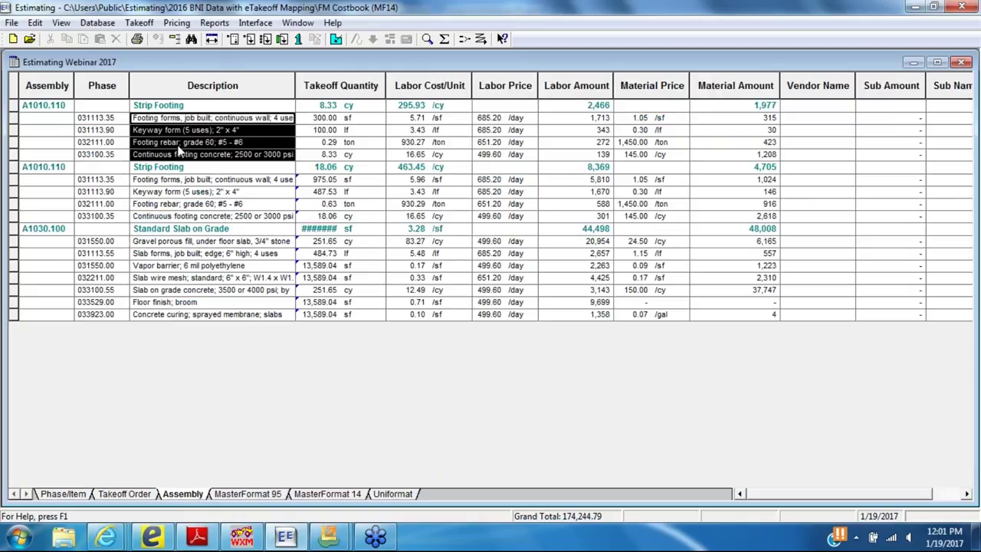
left_click_drag(331, 169, 333, 218)
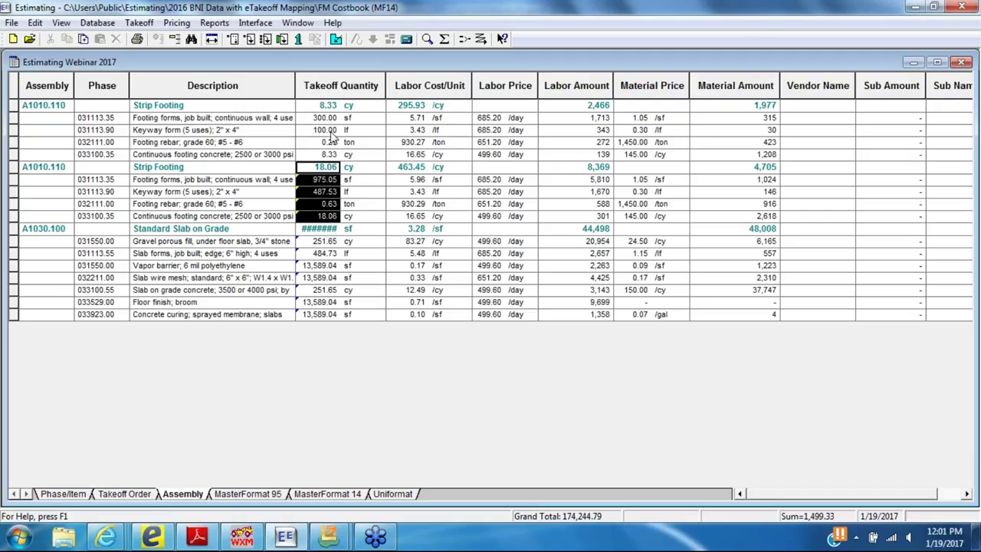
double_click(342, 90)
left_click_drag(335, 230, 344, 360)
left_click(349, 316)
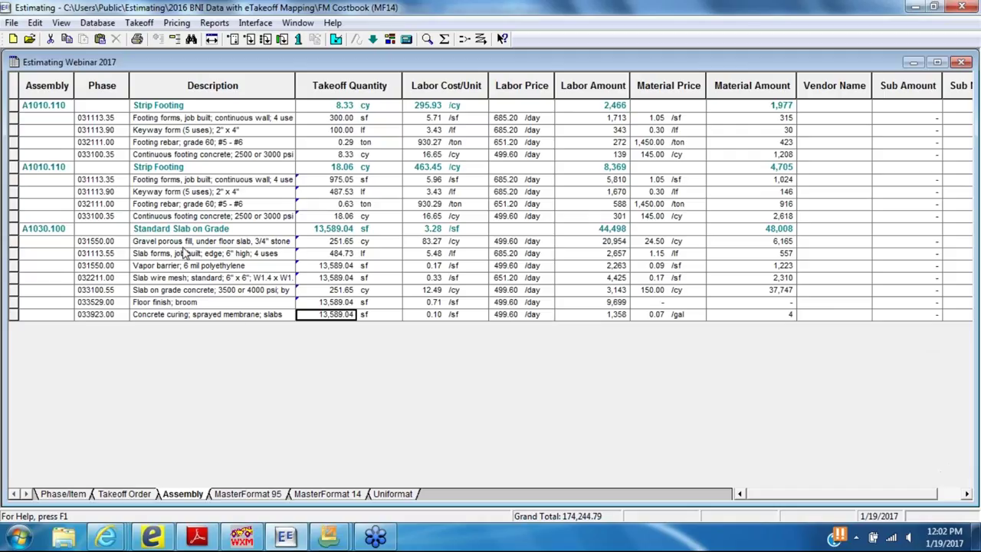
- Show the estimate by phase and item and combine the duplicate items into single lines
left_click(61, 494)
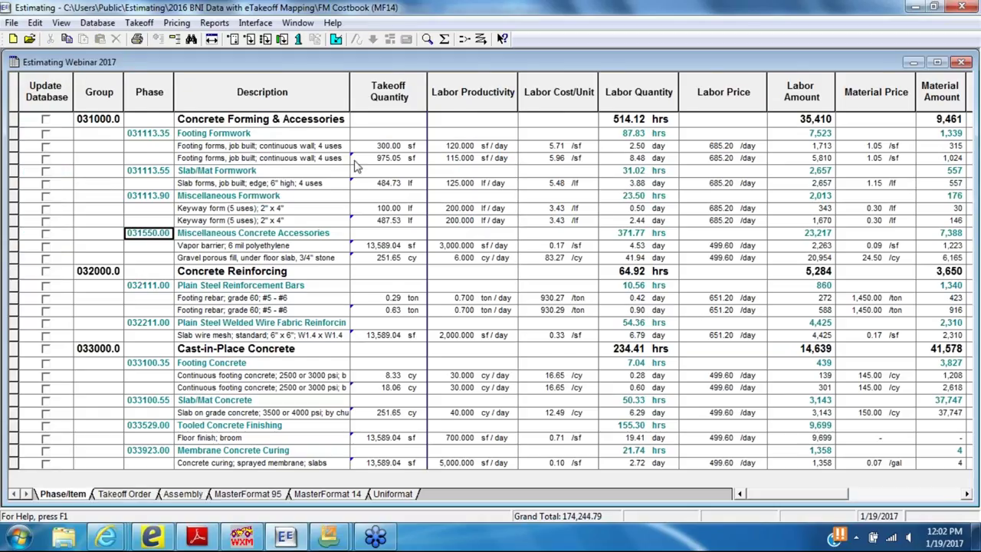
left_click(967, 495)
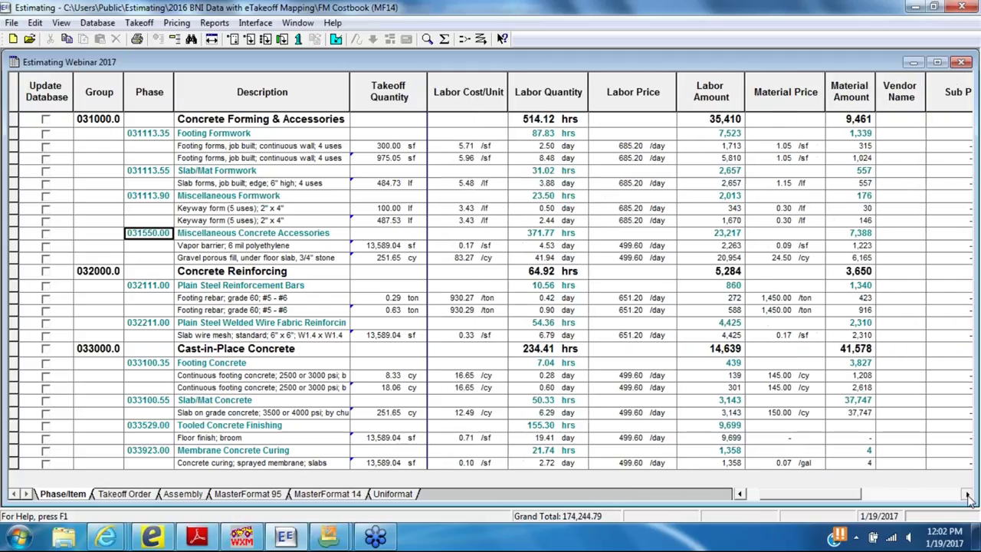
left_click(967, 495)
left_click(967, 495)
left_click(967, 495)
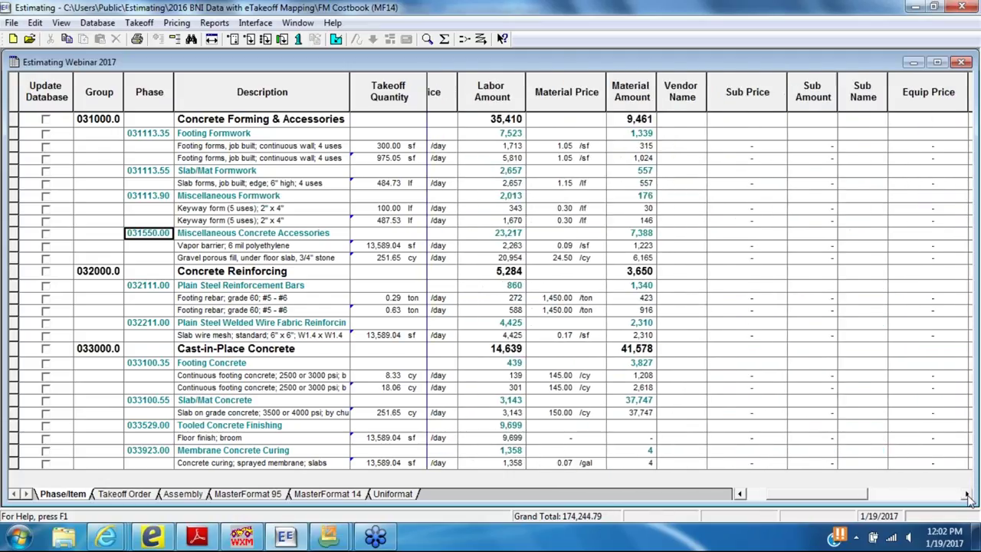
left_click(967, 495)
left_click(464, 39)
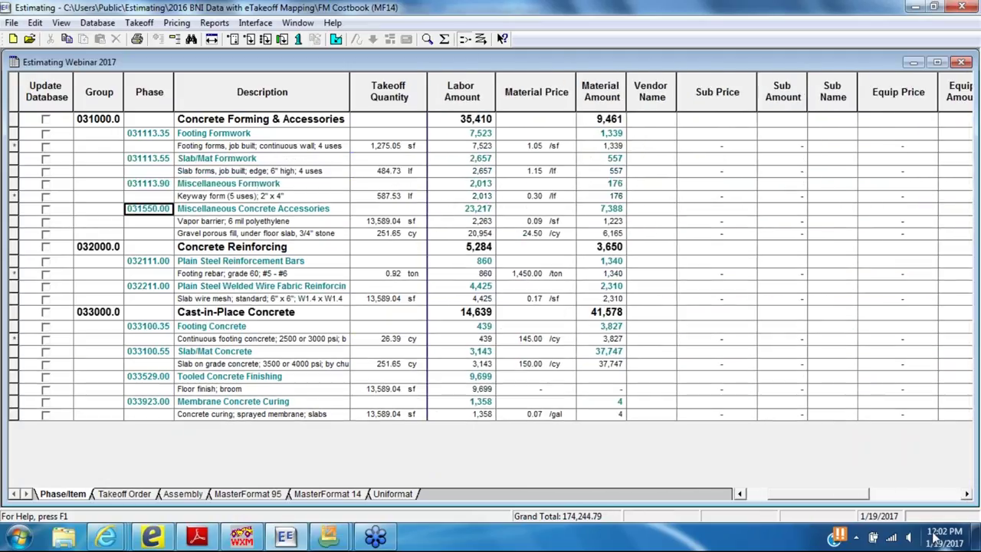
- Examine the estimate's cost columns through Total Amount, Addon Amount, Grand Total and Grand Total Unit Price
left_click(967, 495)
left_click(967, 495)
left_click(967, 495)
left_click(967, 495)
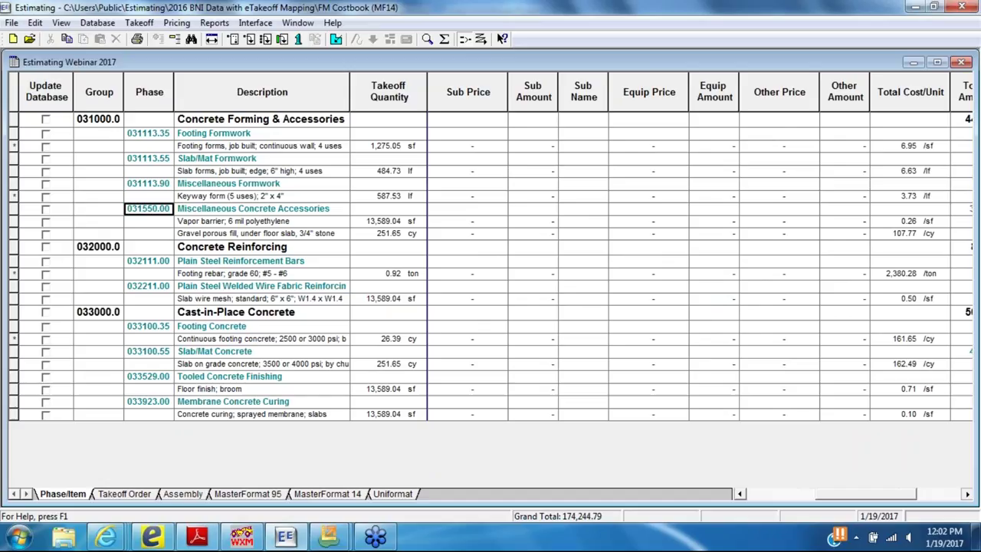
left_click(967, 495)
left_click(967, 495)
left_click(967, 495)
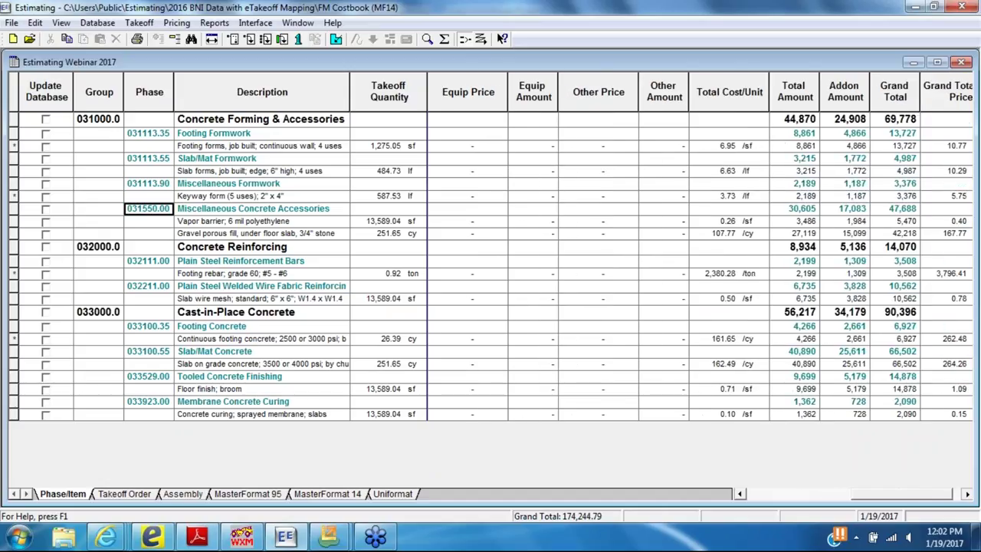
left_click(968, 495)
left_click(760, 95)
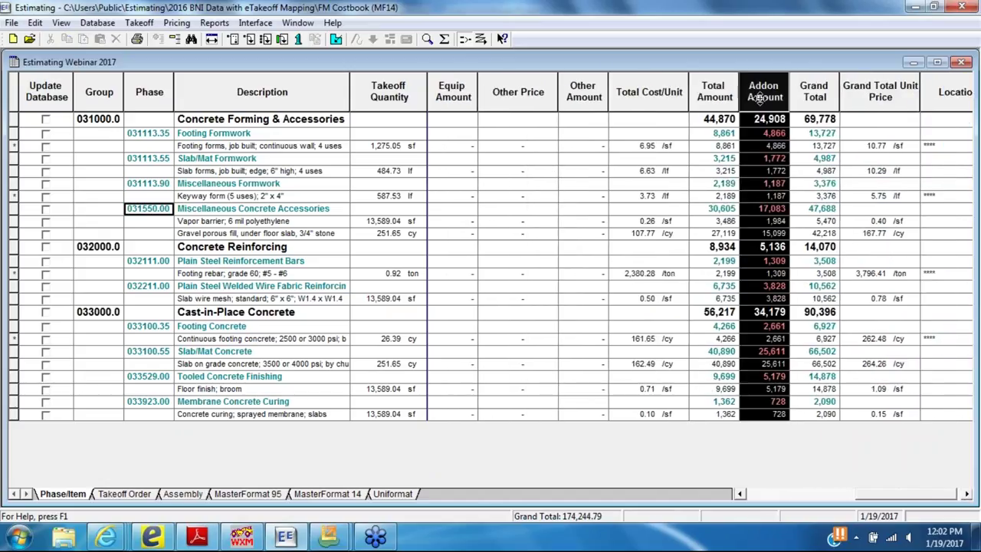
left_click(764, 415)
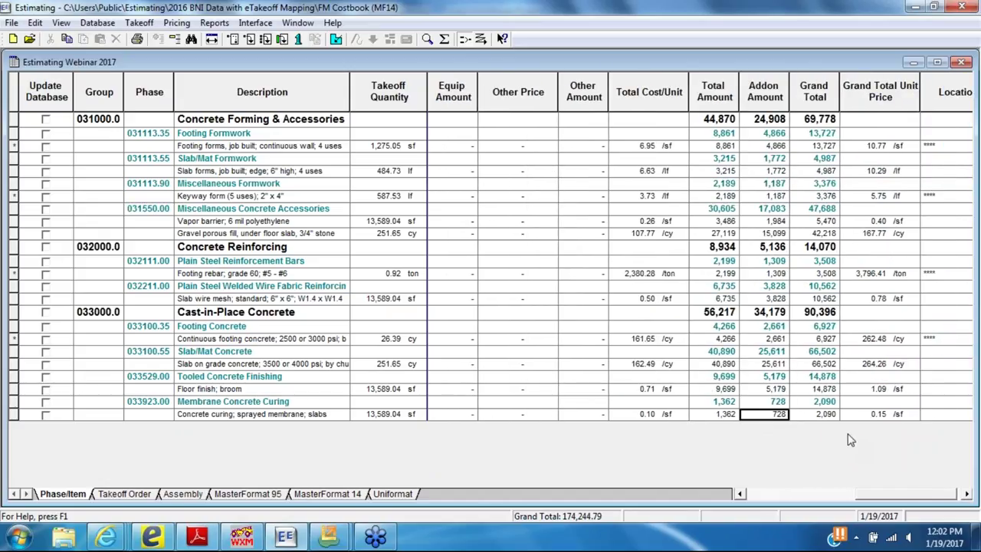
left_click(830, 417)
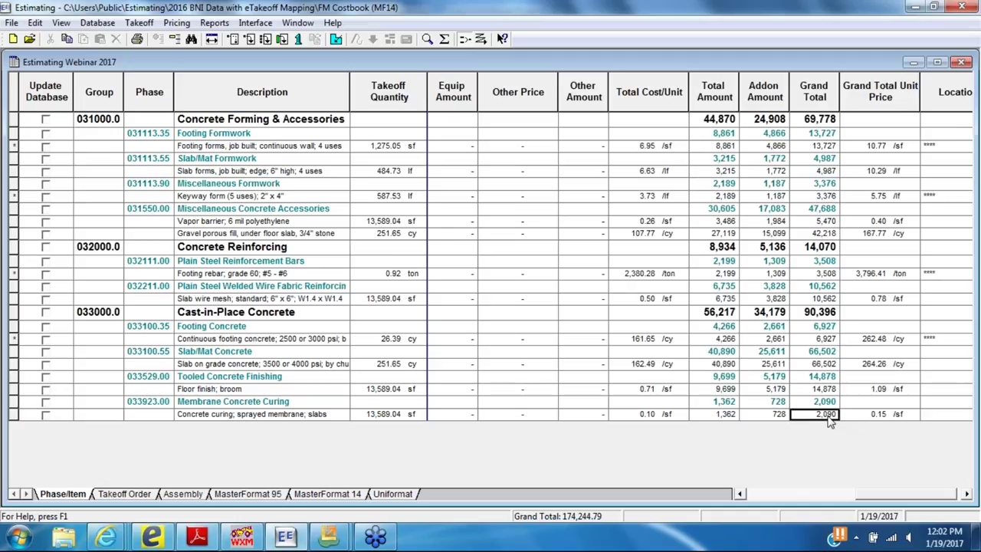
- Return to the assembly view and drill down from the second Strip Footing's footing forms quantity to its takeoff source
left_click_drag(907, 494, 799, 494)
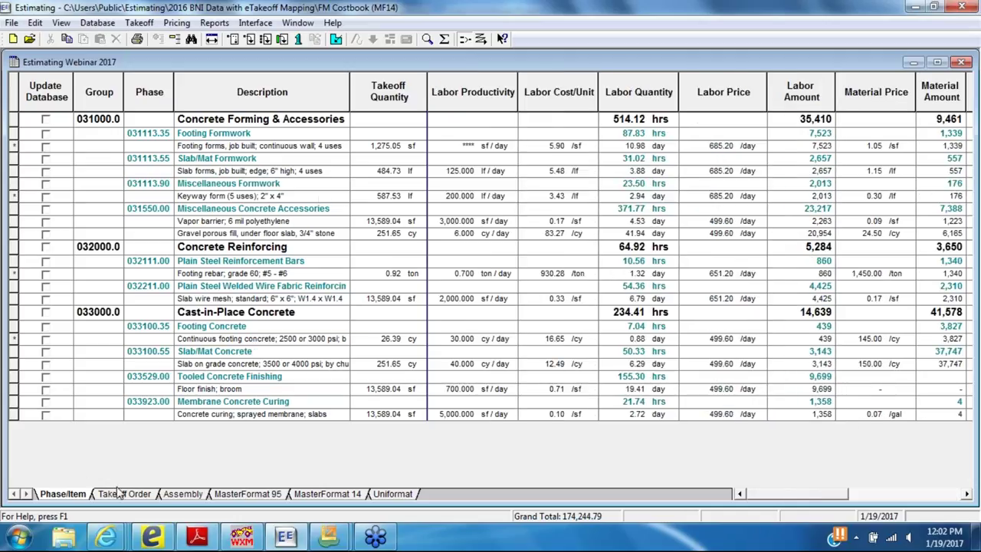
left_click(183, 495)
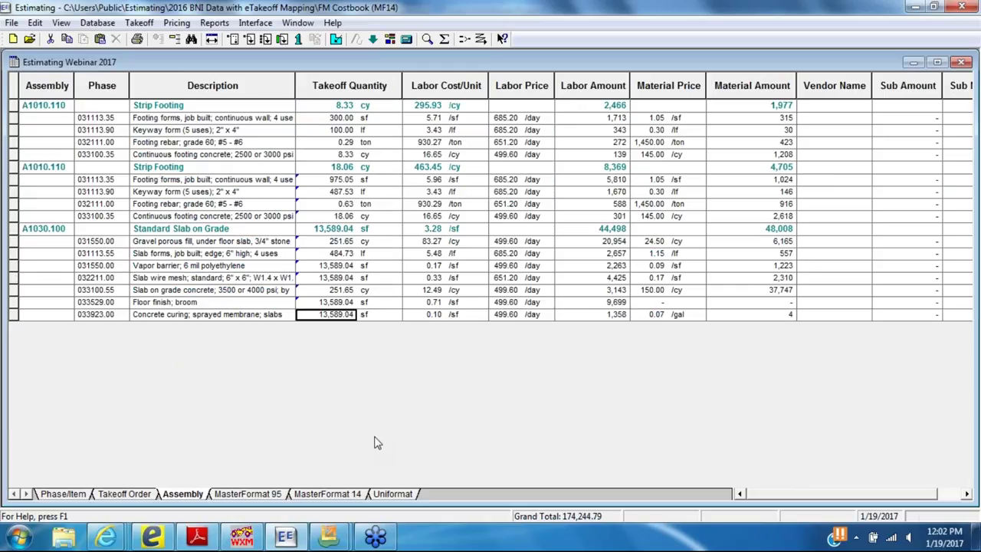
left_click(303, 181)
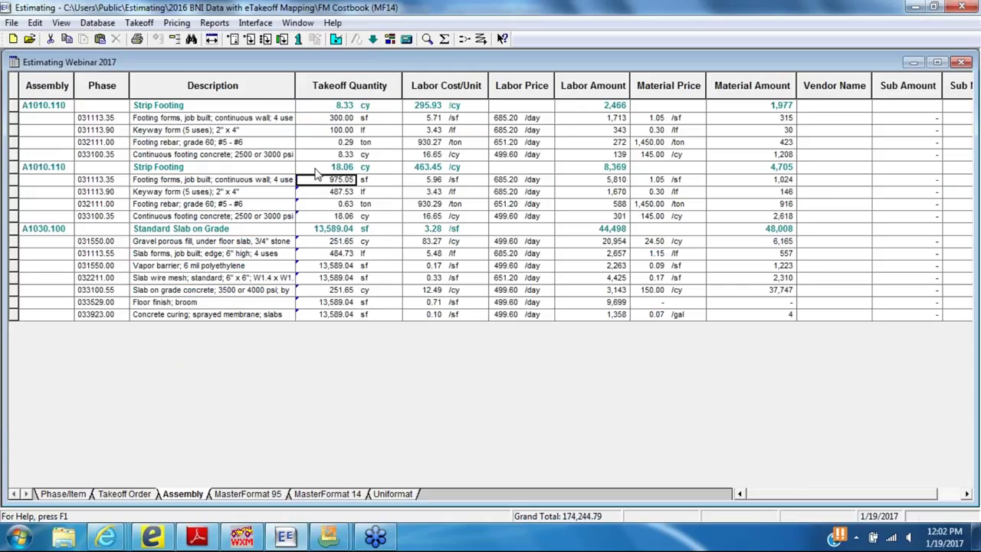
left_click(373, 40)
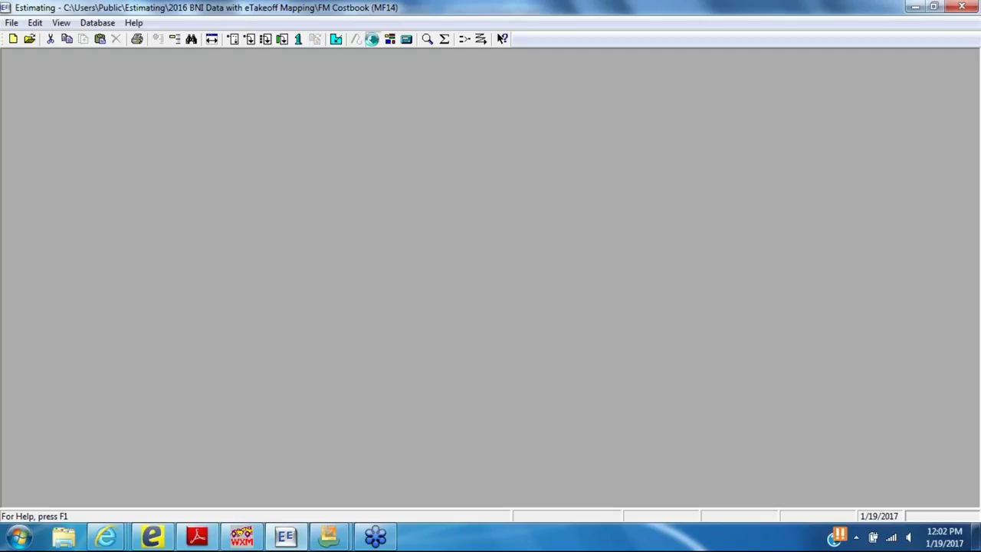